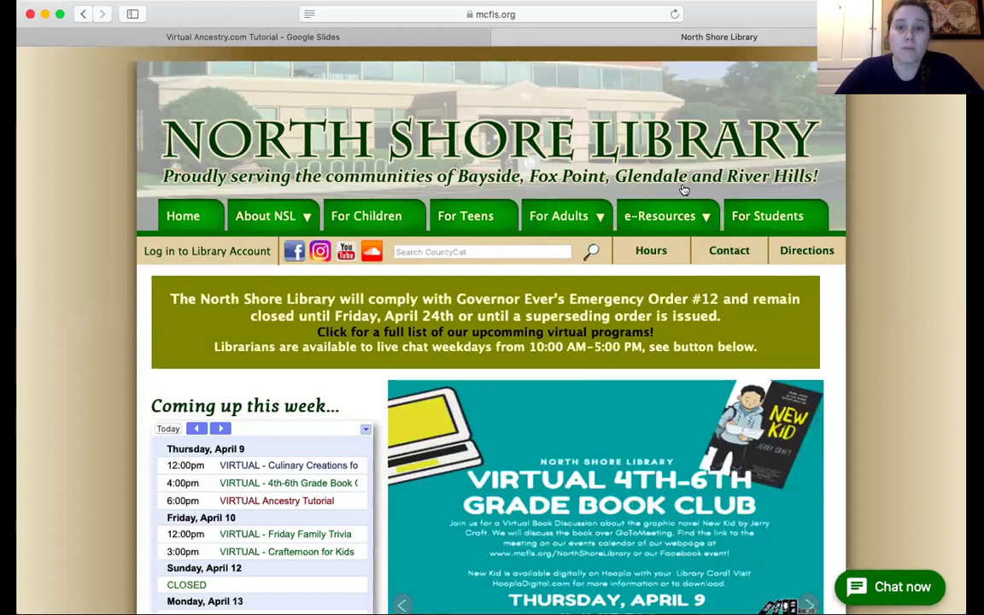
# Go to Ancestry Library Edition through the library's genealogy databases, reaching CountyCat's Ancestry Online page.
pyautogui.moveTo(656, 213)
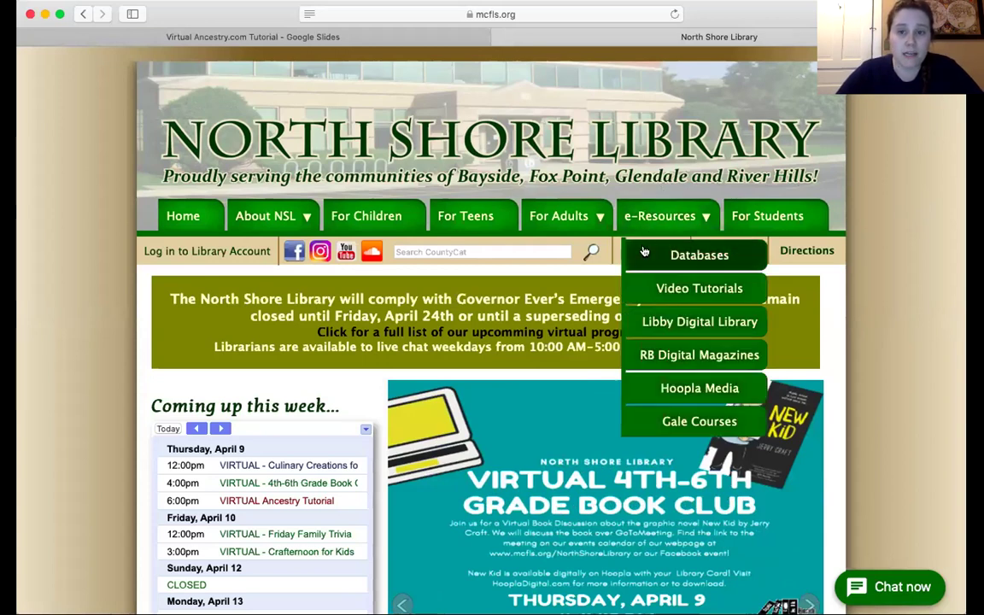
pyautogui.click(645, 252)
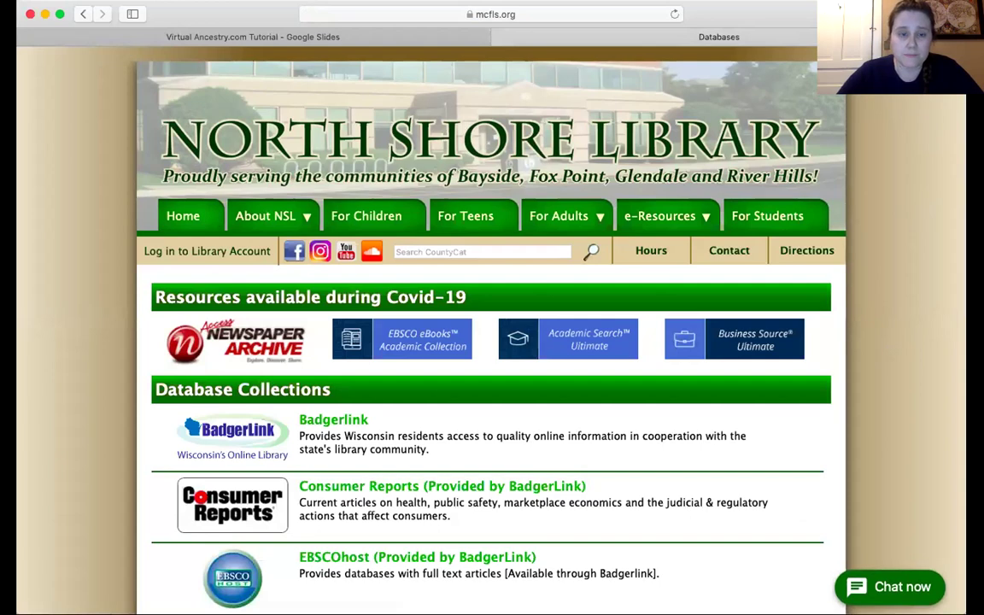
pyautogui.scroll(-10, 491, 428)
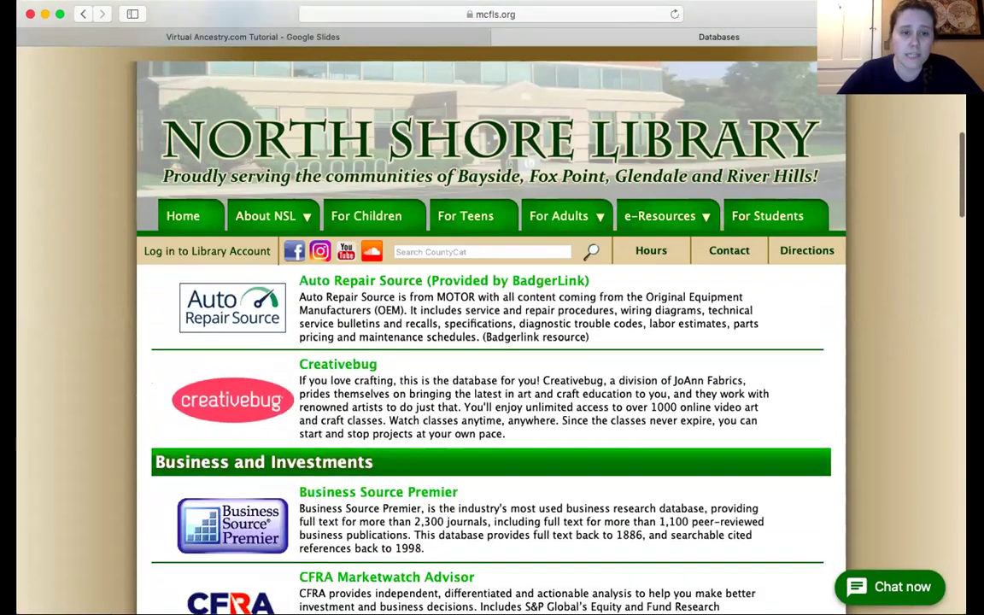
pyautogui.scroll(-10, 491, 427)
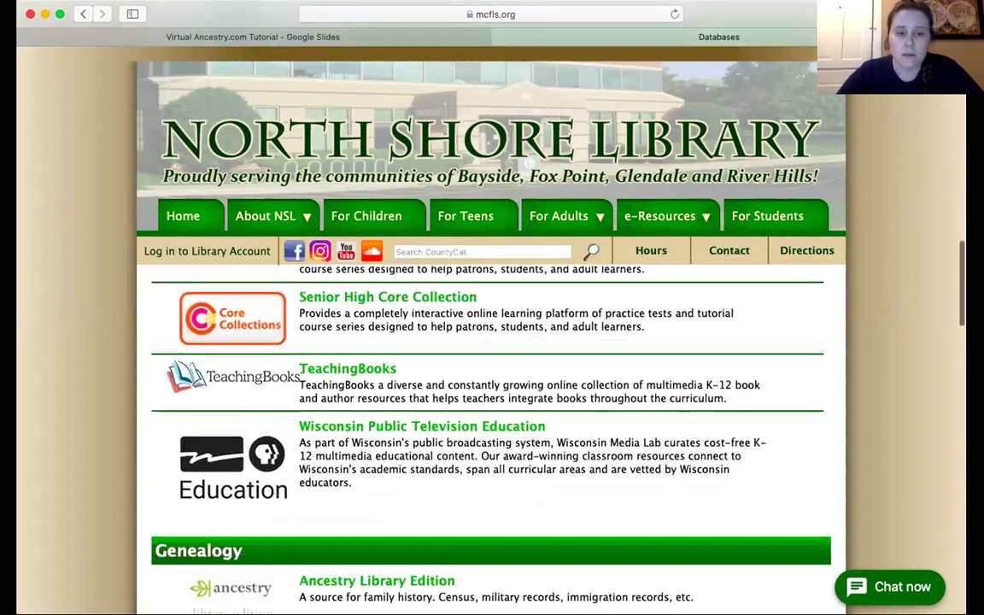
pyautogui.scroll(-5, 879, 363)
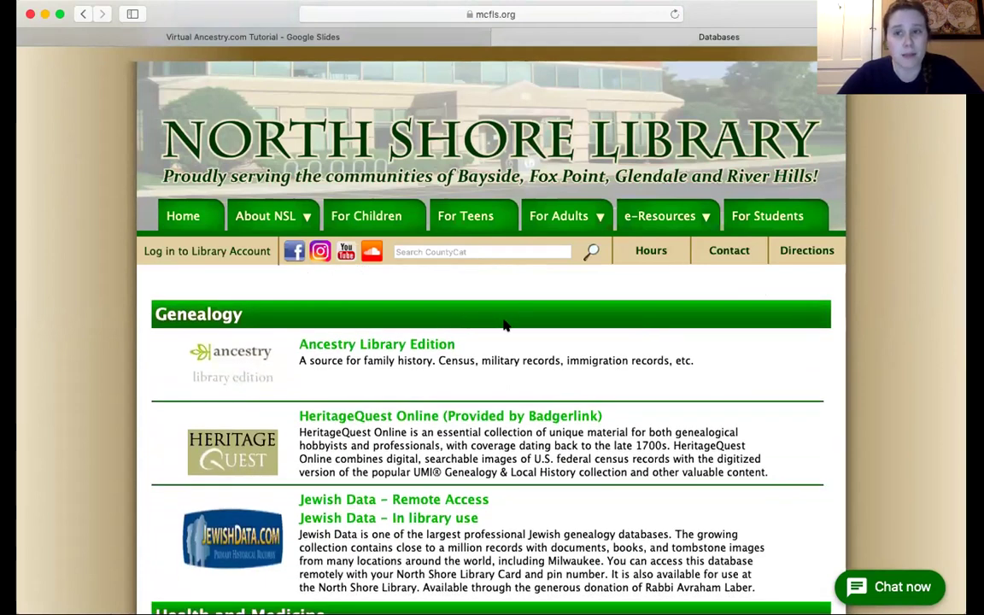
pyautogui.click(409, 344)
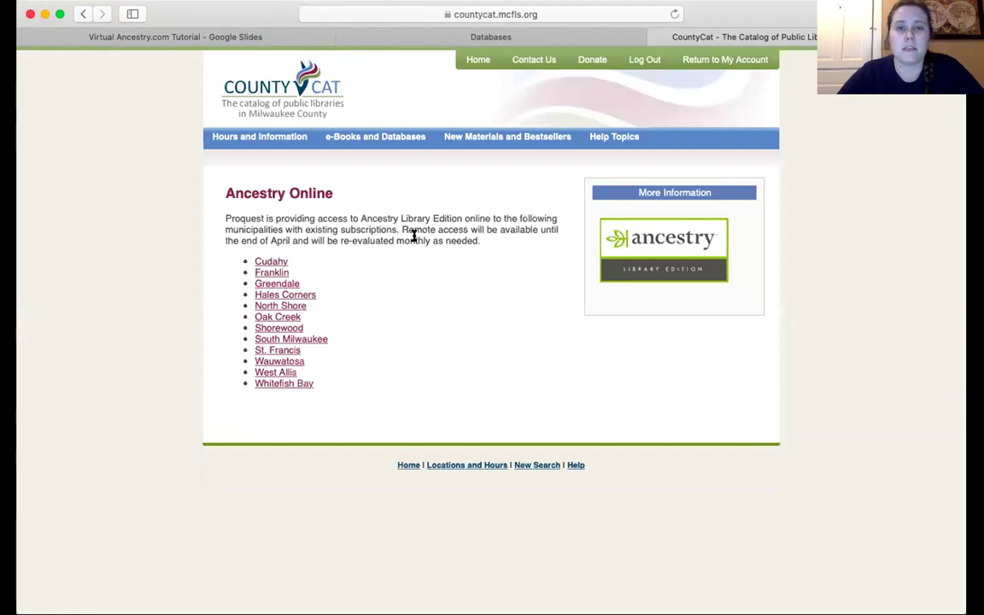
# Choose North Shore in CountyCat, continue into Ancestry Library Edition and begin a new search.
pyautogui.click(290, 307)
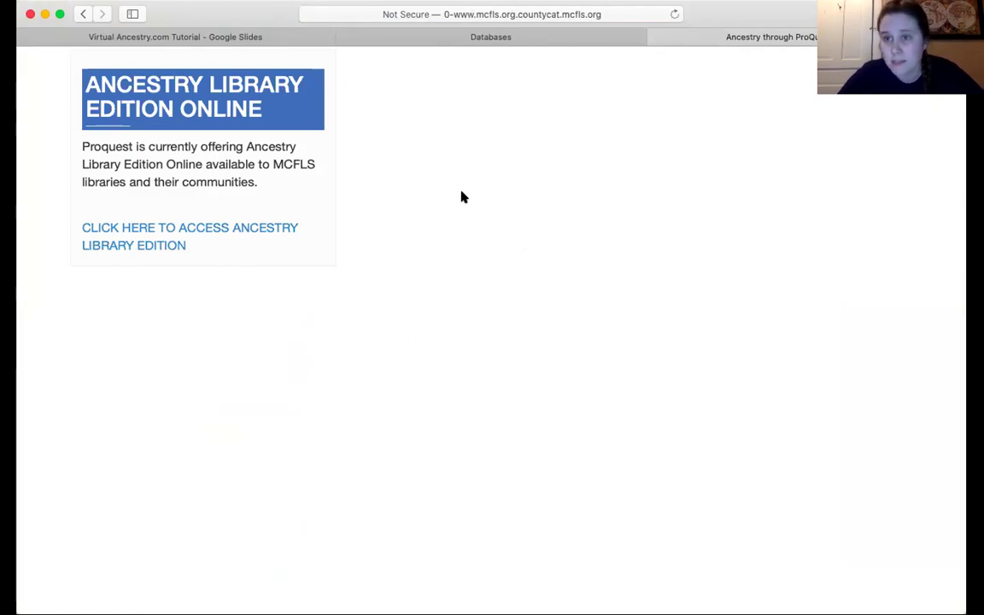
pyautogui.click(220, 229)
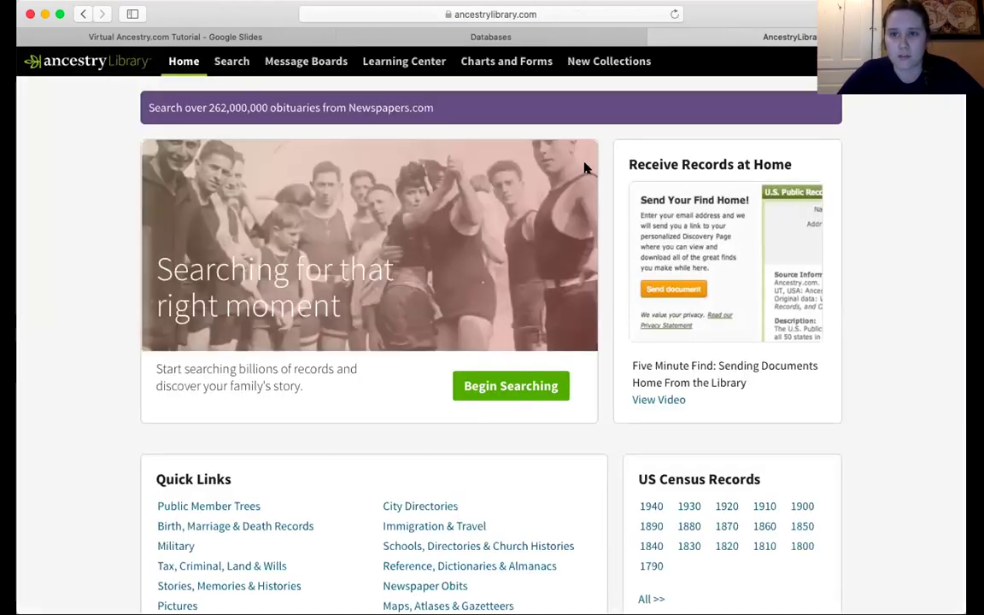
pyautogui.click(509, 387)
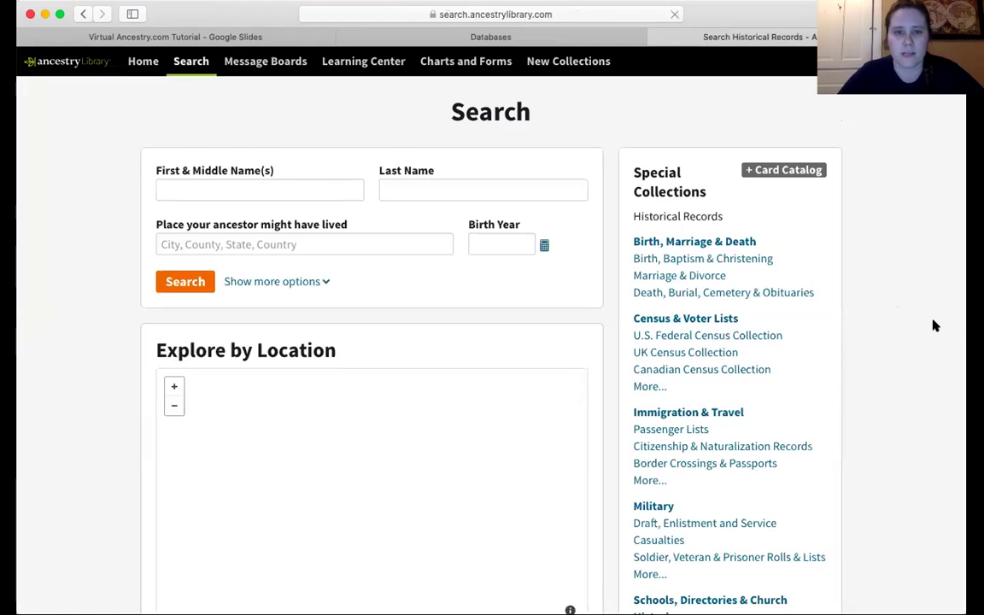
# Open the U.S. Federal Census Collection search under Census & Voter Lists.
pyautogui.scroll(-2, 927, 323)
pyautogui.scroll(2, 927, 323)
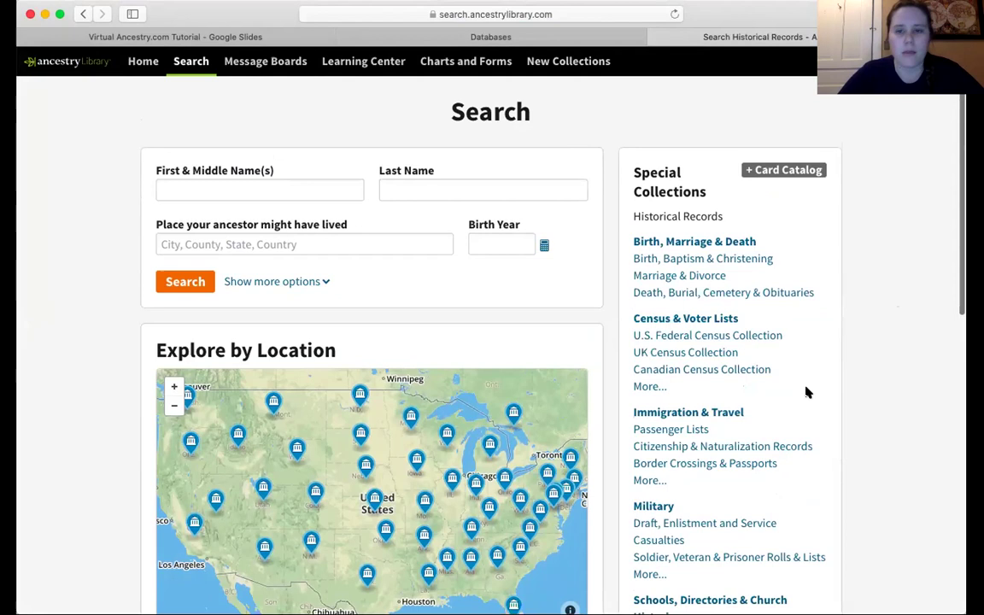
pyautogui.scroll(-3, 809, 387)
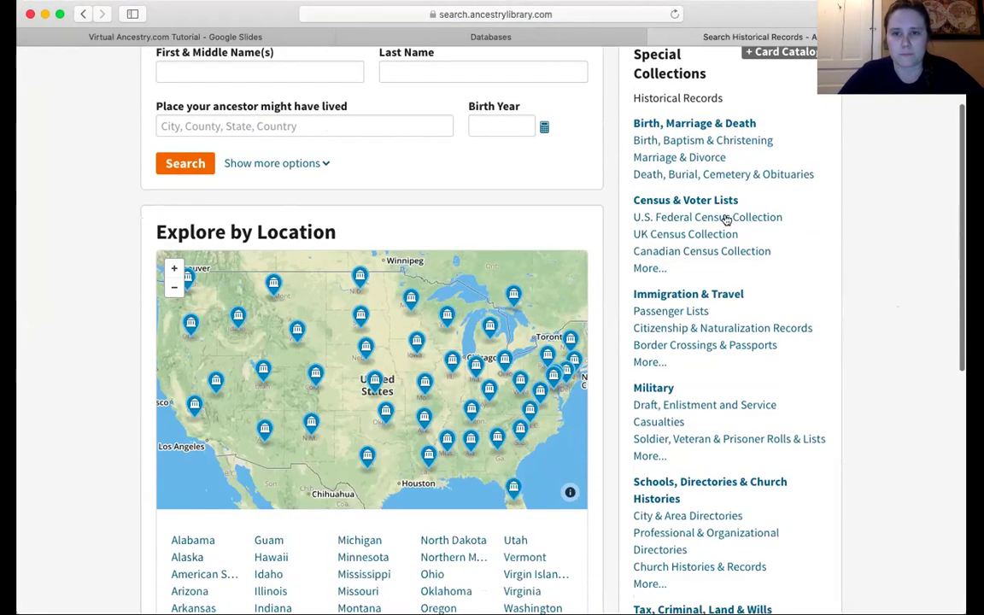
pyautogui.click(730, 217)
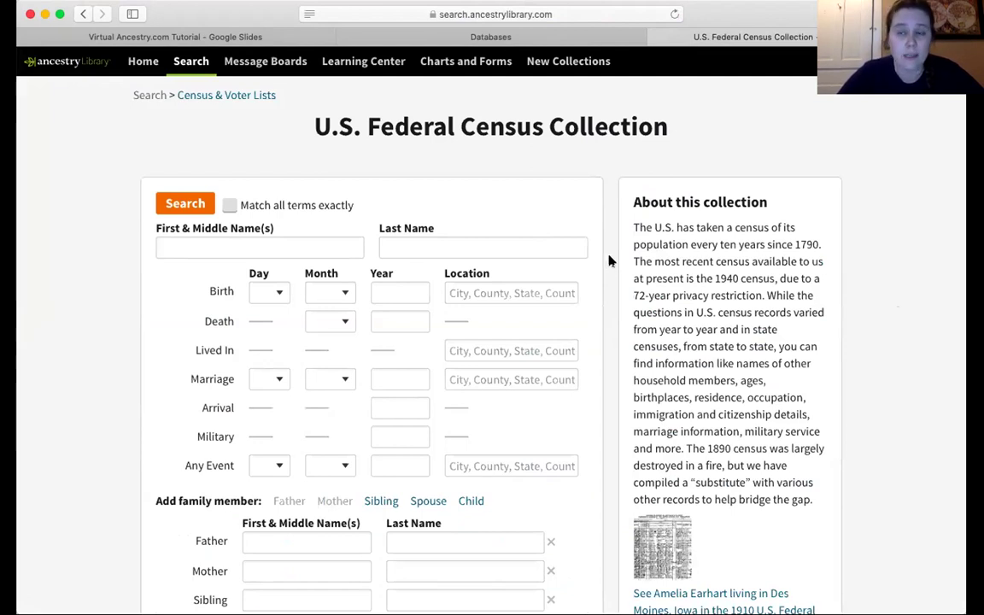
# Enter first name '*ill' and last name 'Smith' in the census search form.
pyautogui.scroll(-4, 610, 259)
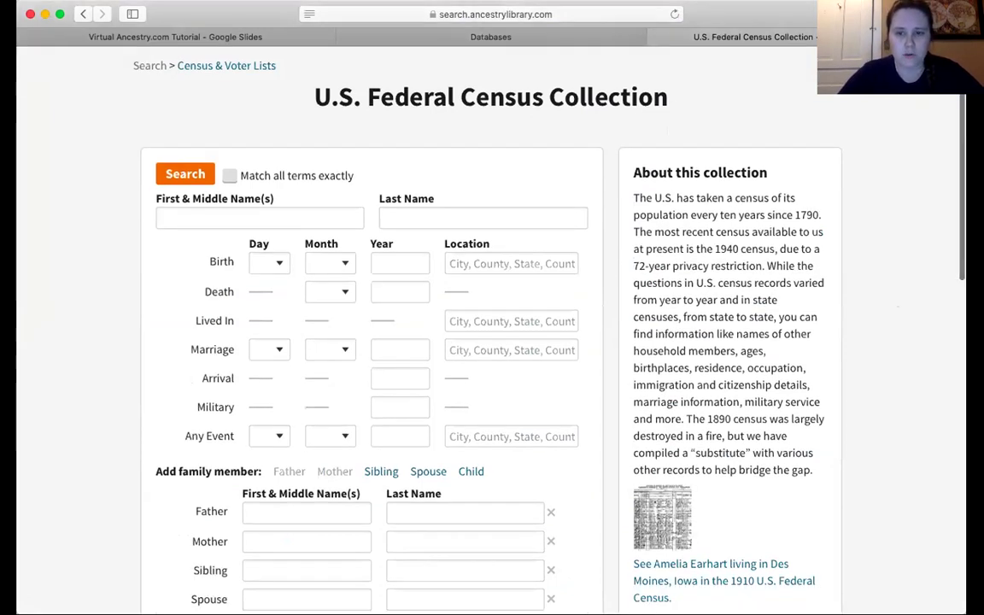
pyautogui.scroll(3, 279, 148)
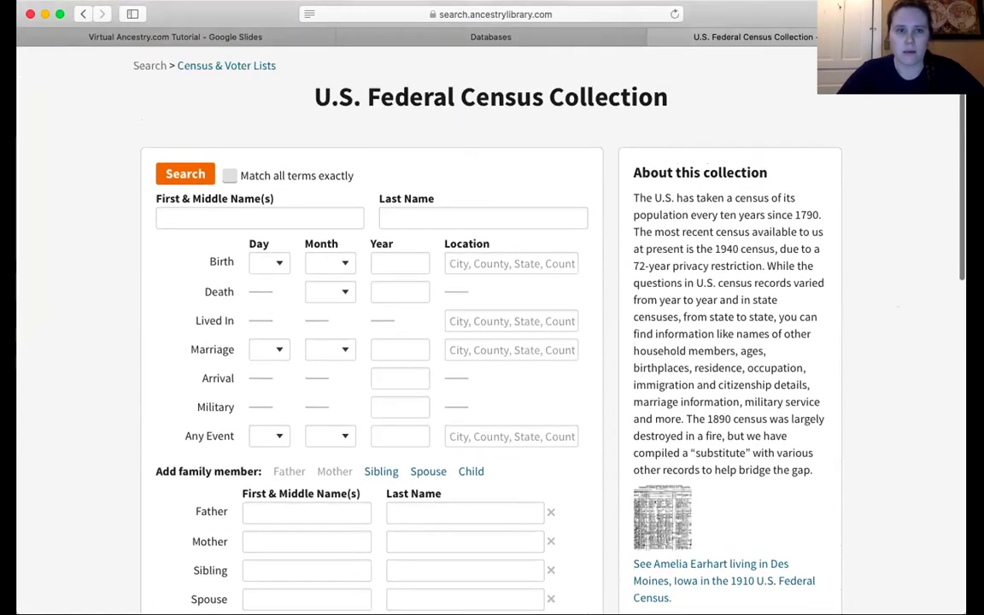
pyautogui.click(263, 218)
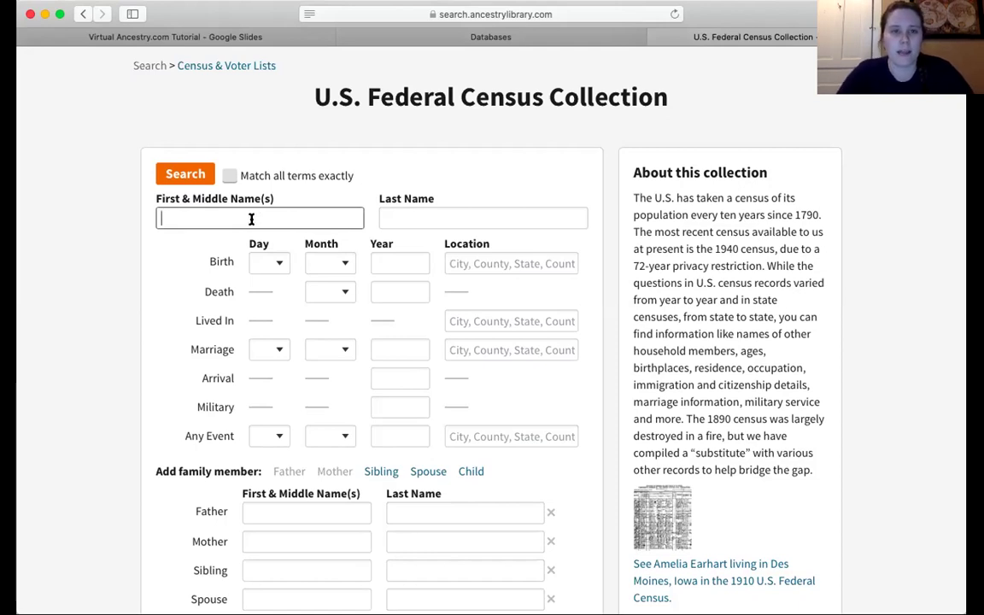
pyautogui.click(118, 241)
pyautogui.click(220, 215)
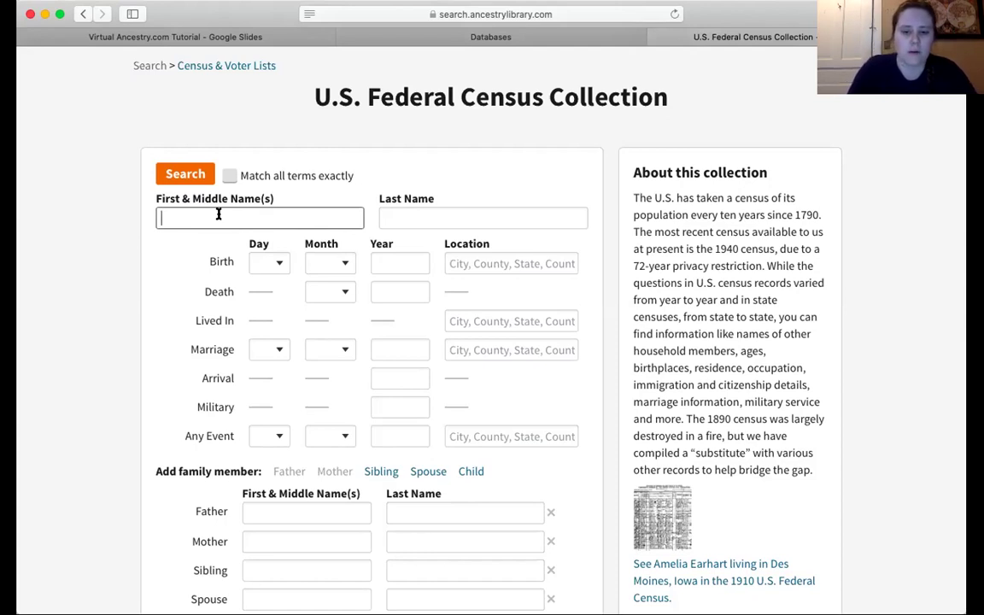
pyautogui.write('*')
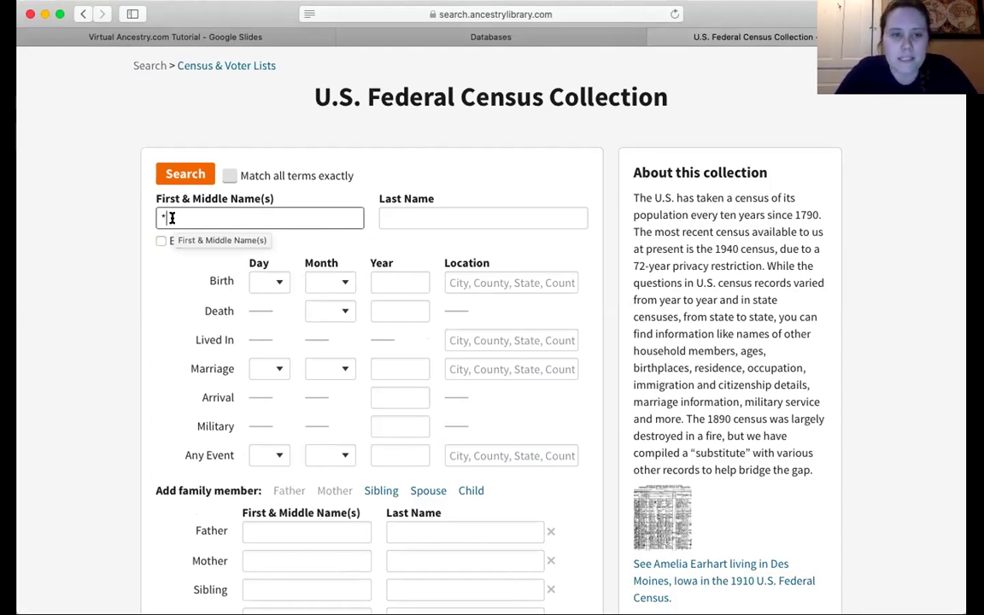
pyautogui.write('ill')
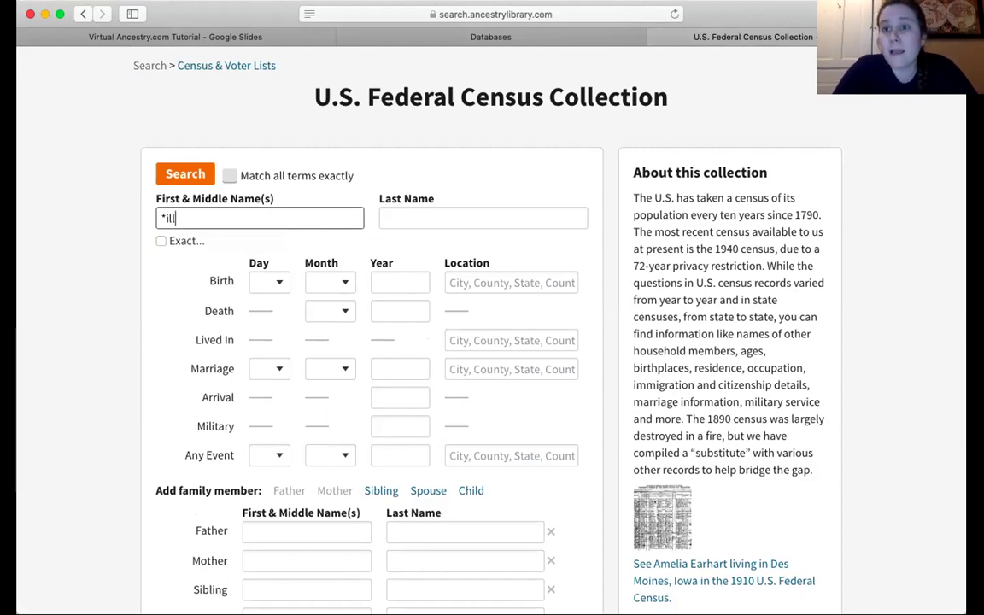
pyautogui.click(384, 218)
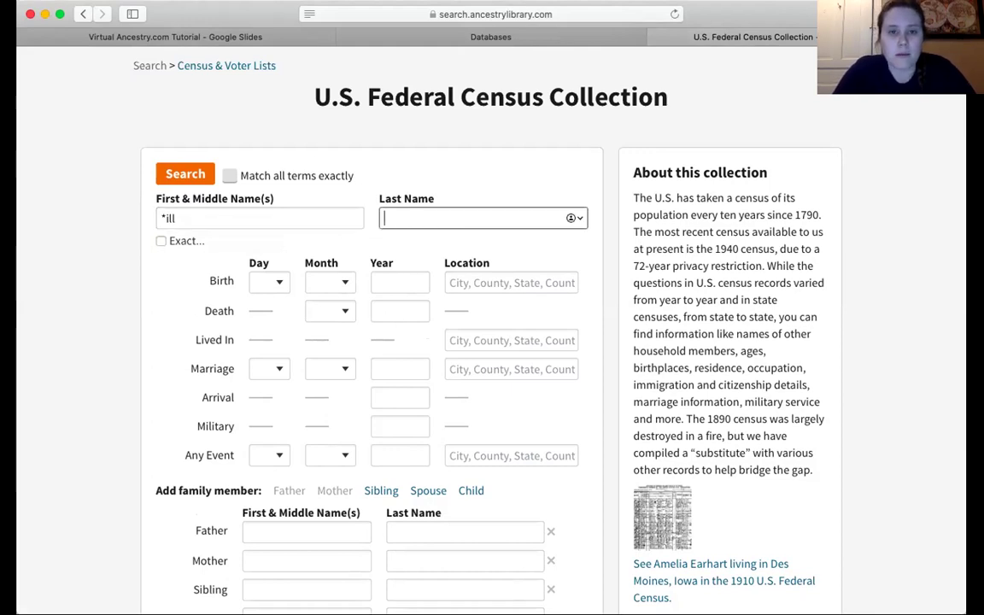
pyautogui.write('Smit')
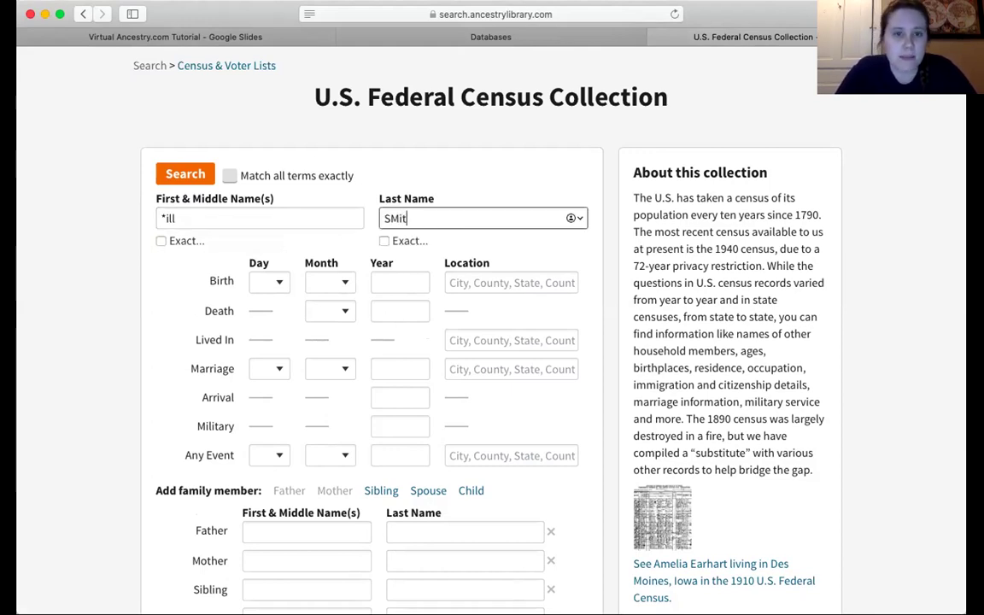
pyautogui.press('BackSpace')
pyautogui.press('BackSpace')
pyautogui.write('ith')
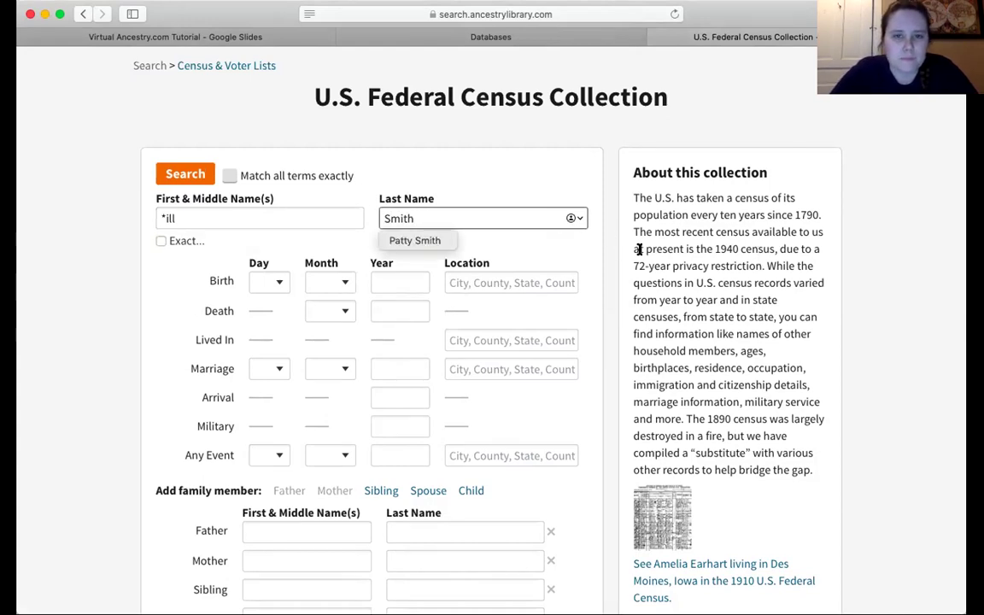
pyautogui.click(714, 257)
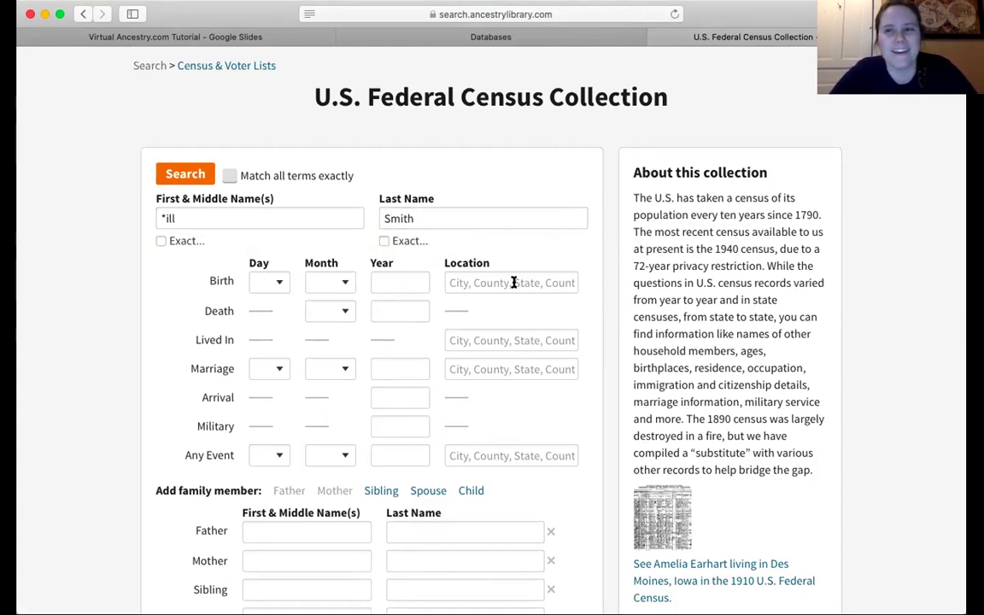
pyautogui.scroll(-1, 707, 269)
pyautogui.scroll(-3, 491, 325)
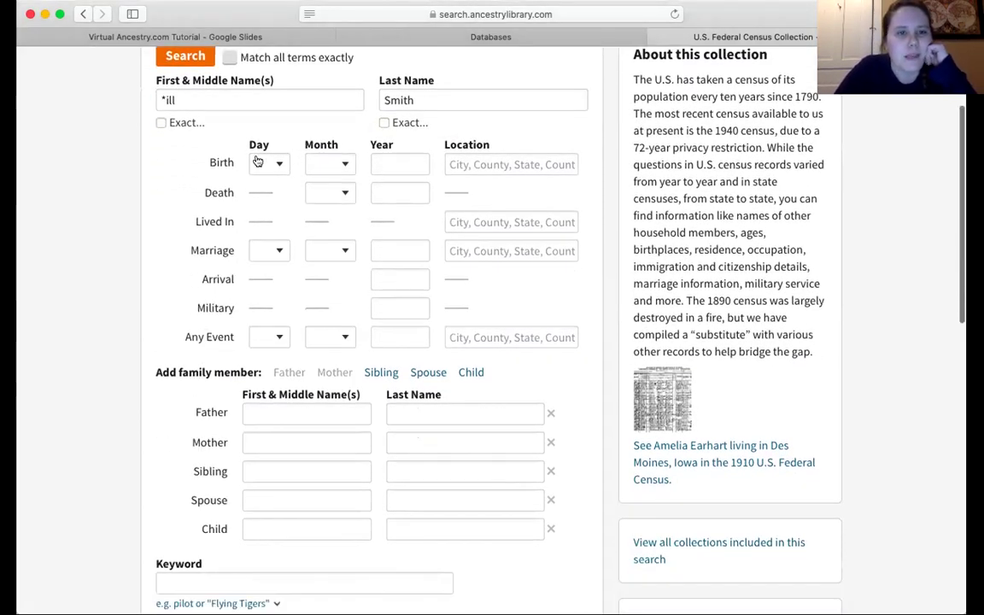
pyautogui.scroll(-7, 181, 218)
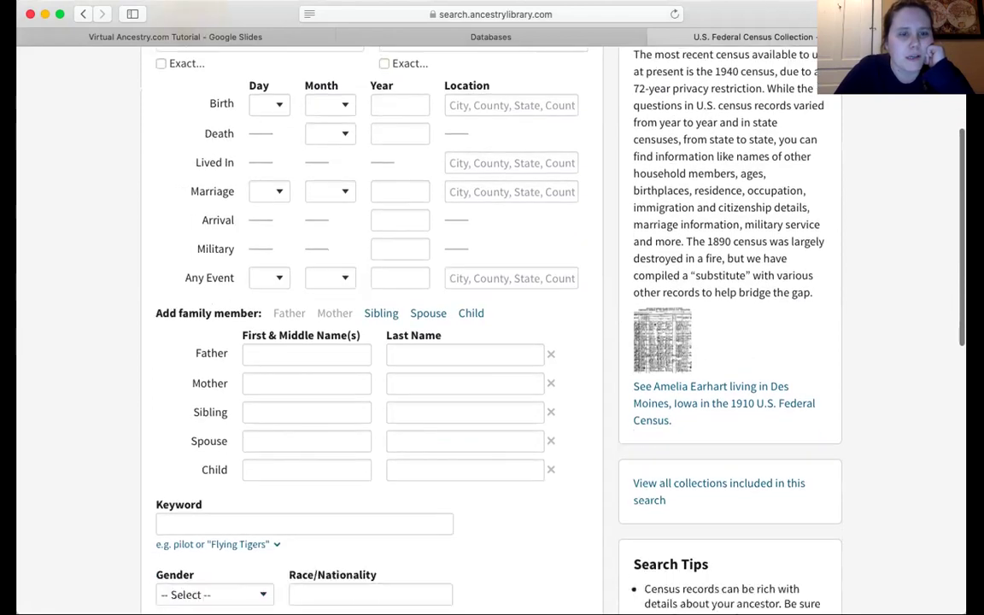
pyautogui.scroll(-2, 372, 325)
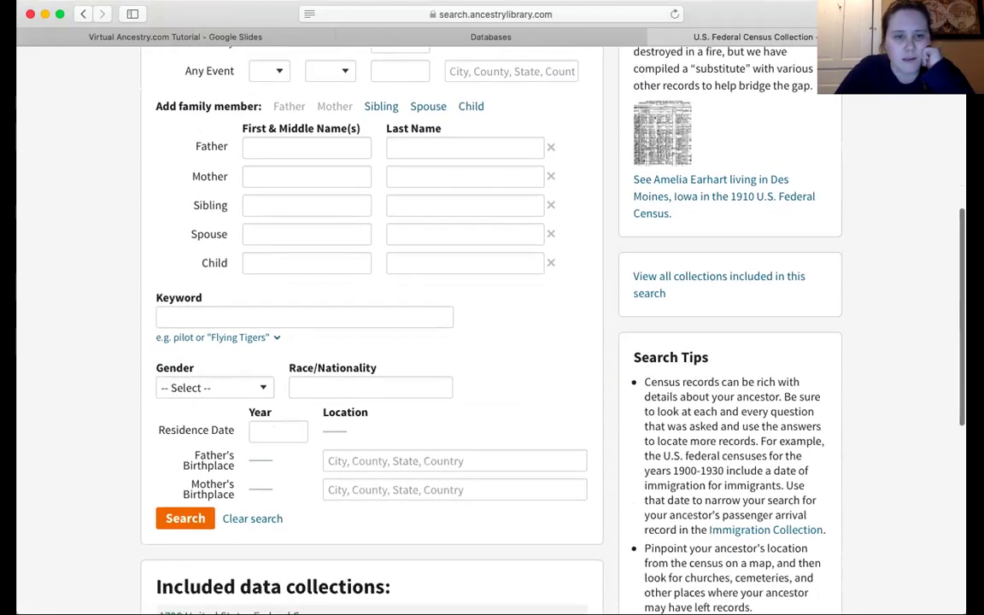
pyautogui.scroll(3, 441, 296)
pyautogui.scroll(-2, 441, 296)
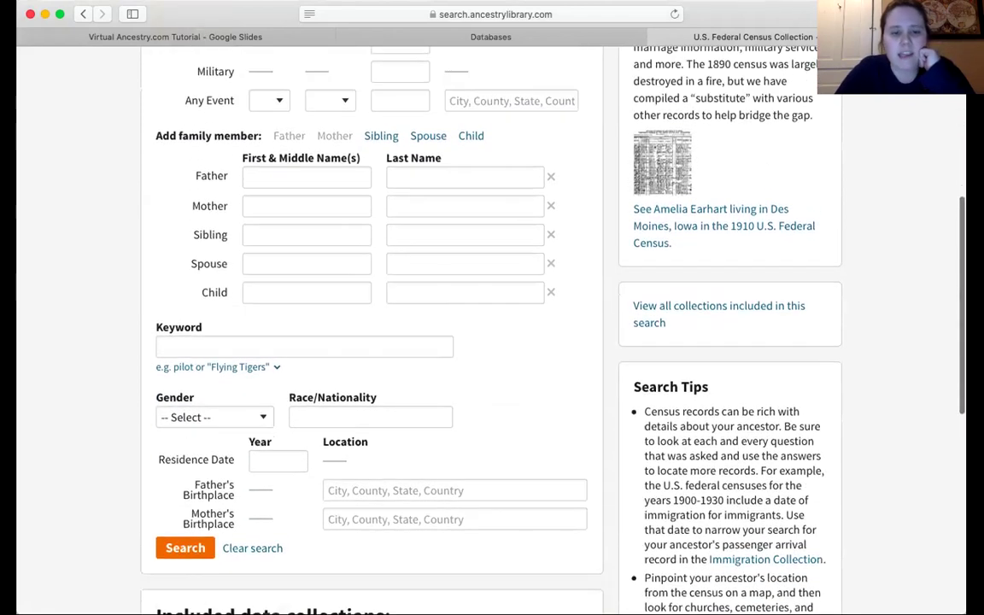
pyautogui.scroll(9, 372, 324)
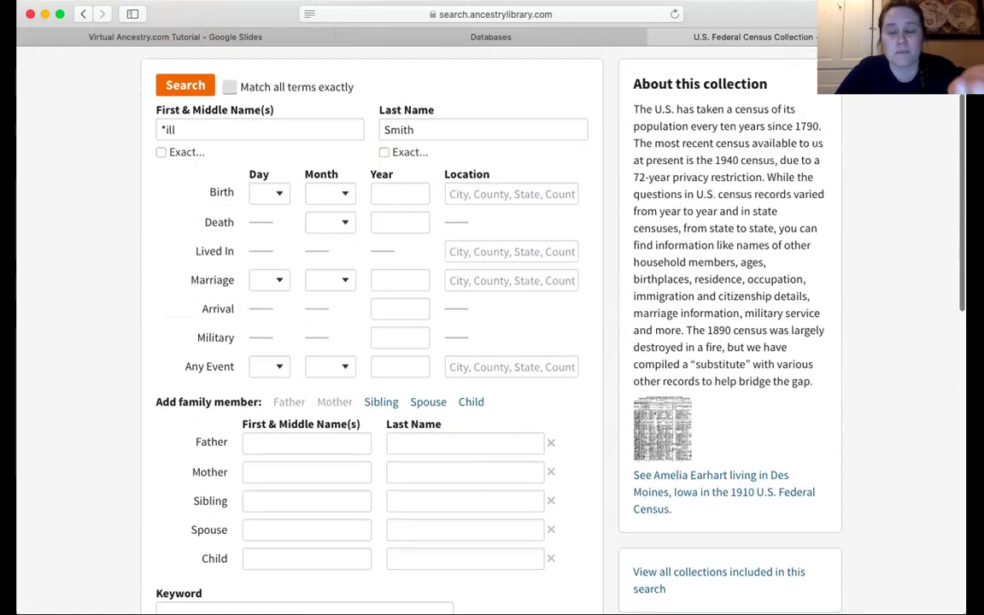
pyautogui.scroll(-8, 372, 324)
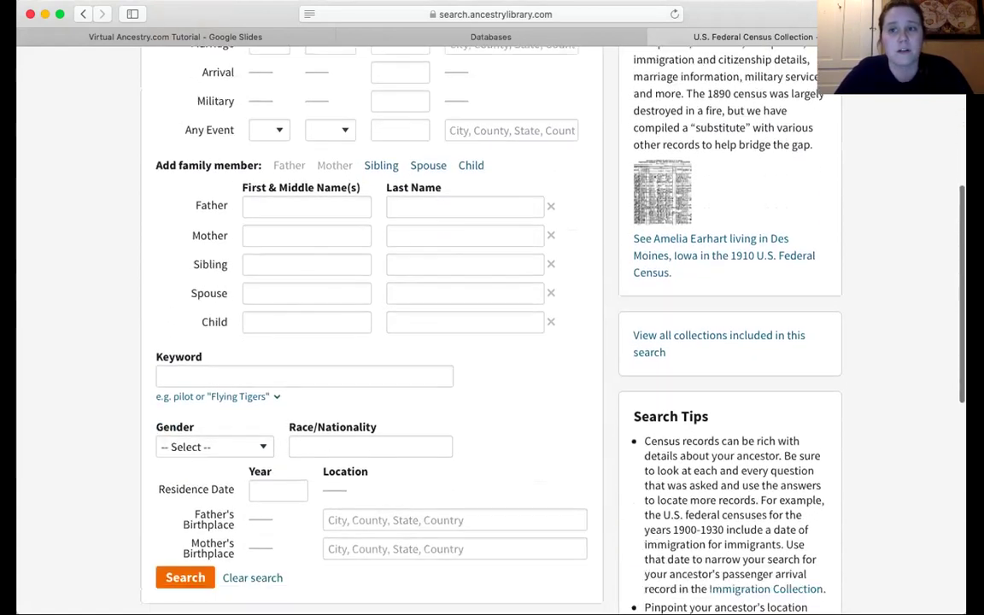
pyautogui.click(162, 578)
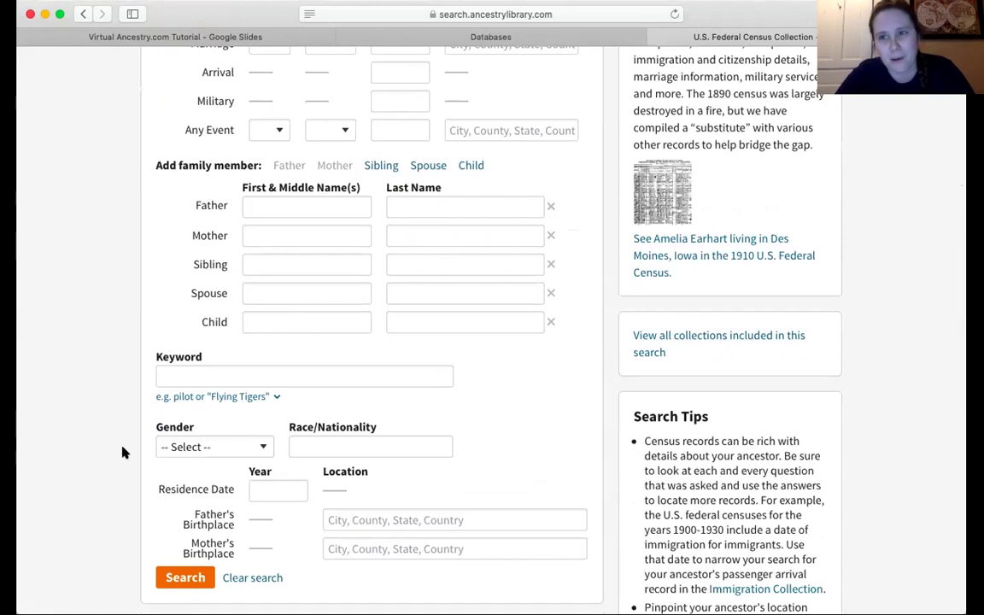
pyautogui.scroll(5, 123, 450)
pyautogui.scroll(1, 122, 451)
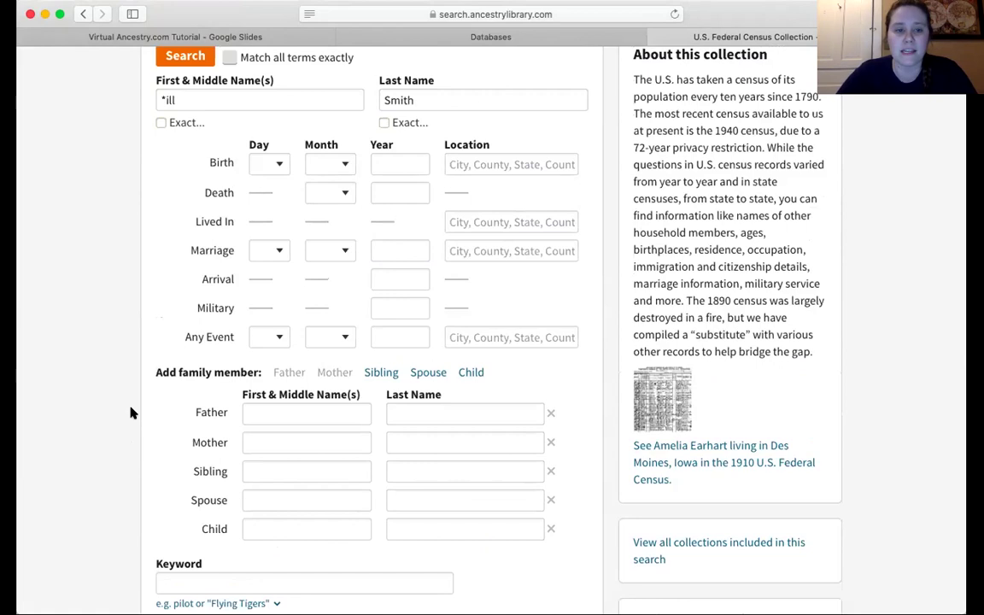
pyautogui.scroll(-9, 121, 365)
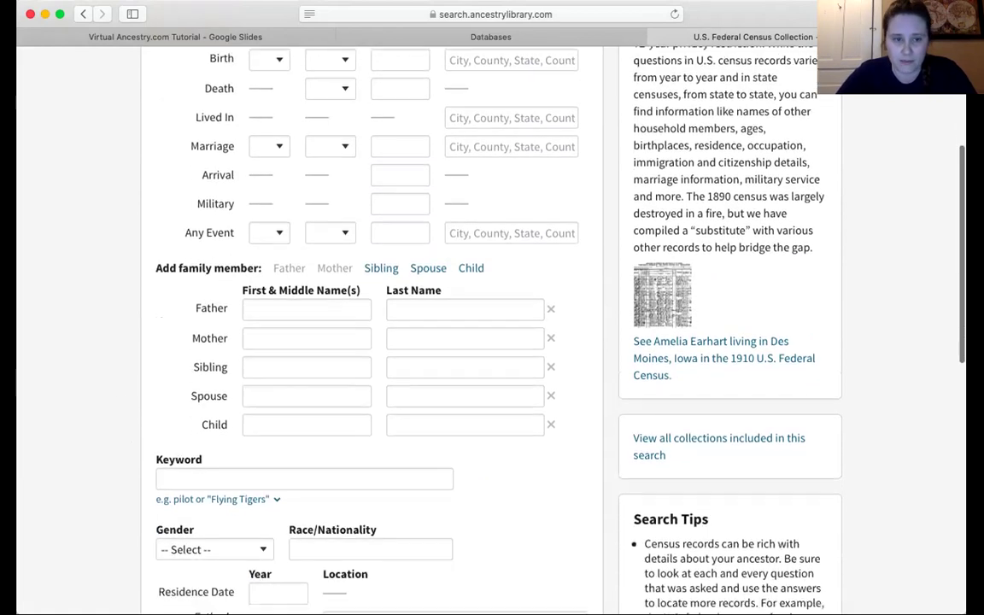
pyautogui.scroll(-3, 121, 365)
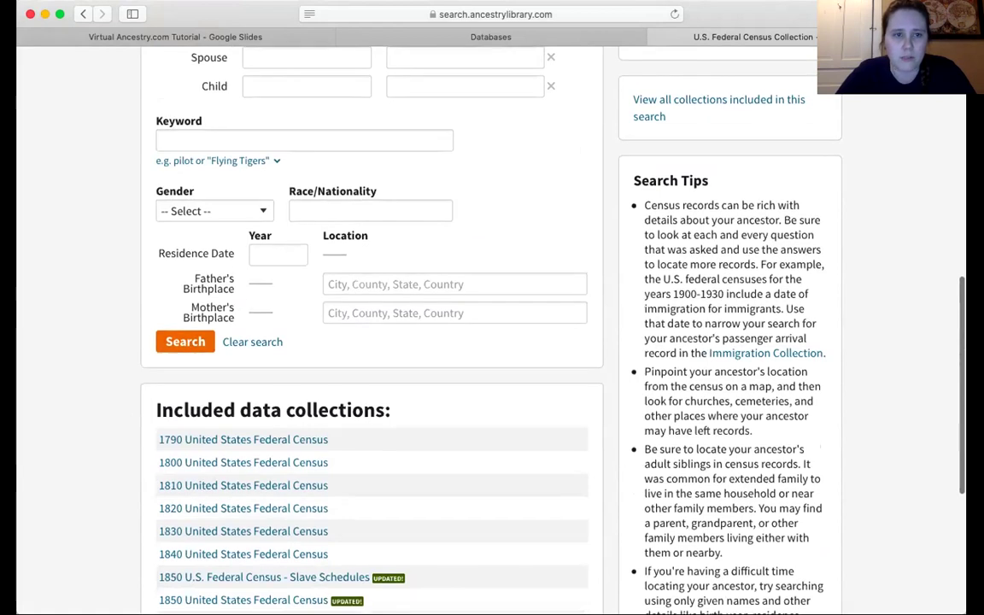
pyautogui.scroll(6, 281, 279)
pyautogui.scroll(8, 281, 278)
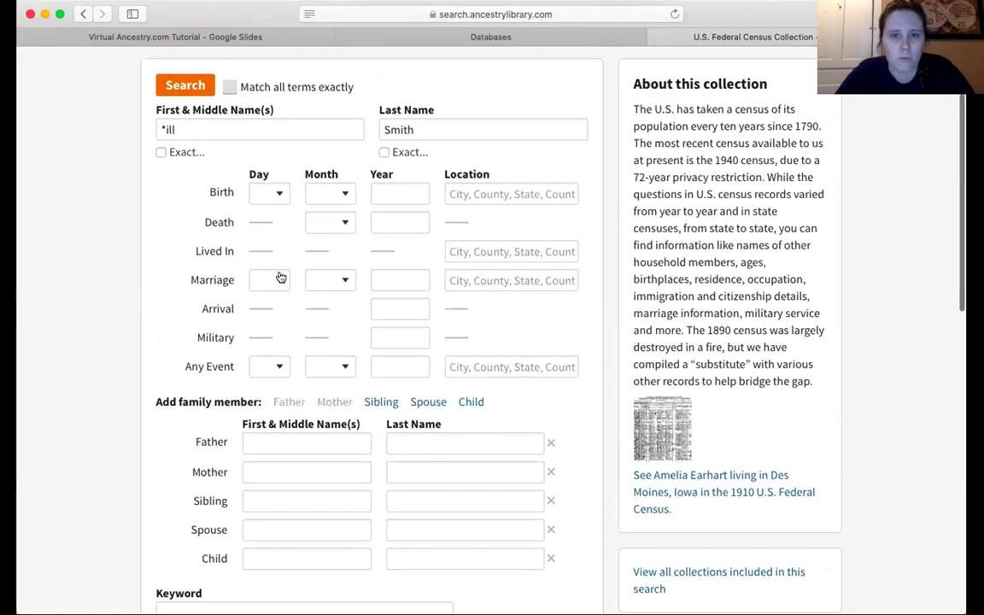
# Set the birthplace to Milwaukee County, Wisconsin, USA and run the search, getting 14,599 records.
pyautogui.click(476, 190)
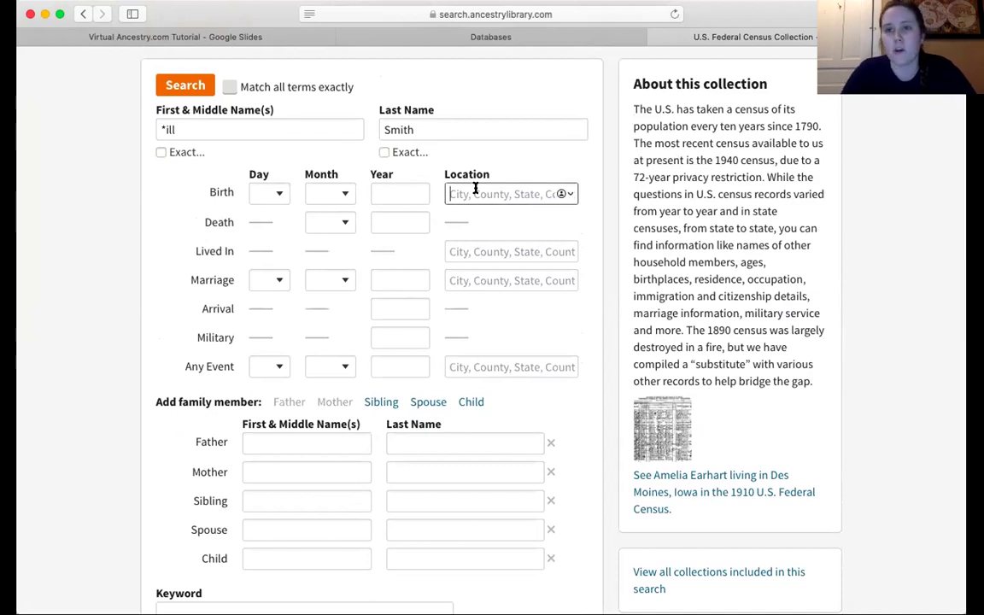
pyautogui.write('mil')
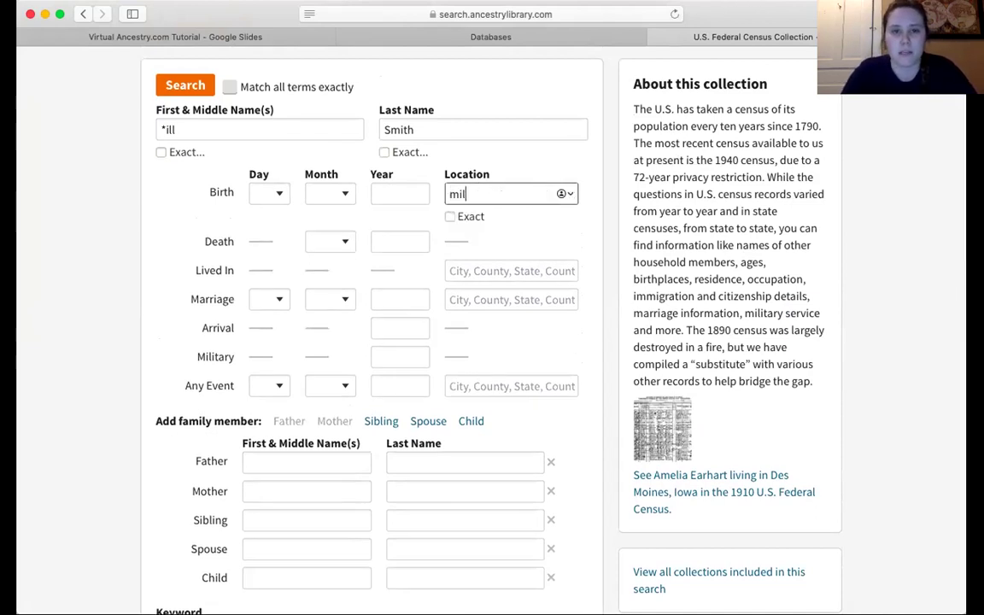
pyautogui.write('waukee')
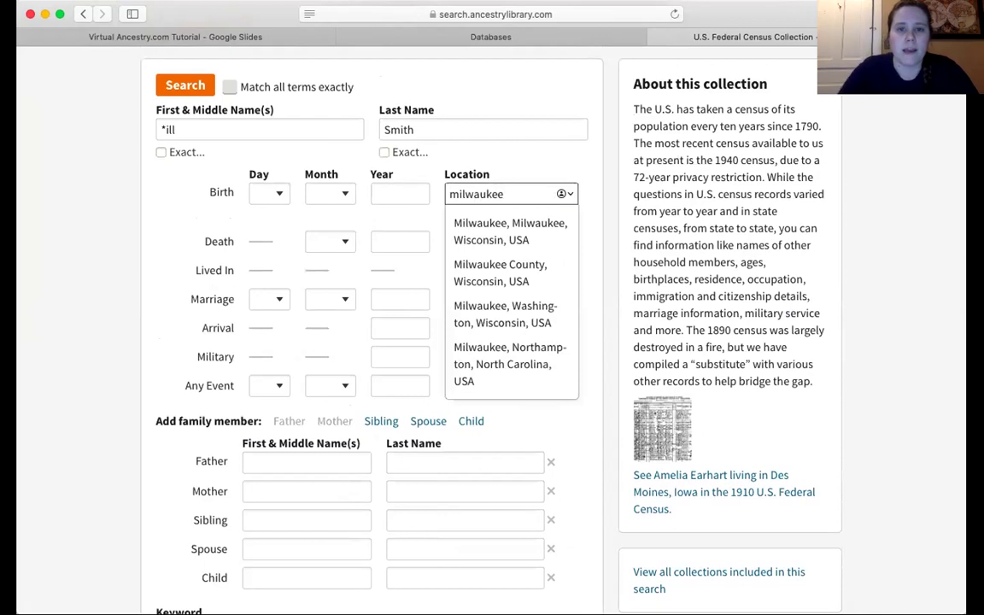
pyautogui.click(491, 279)
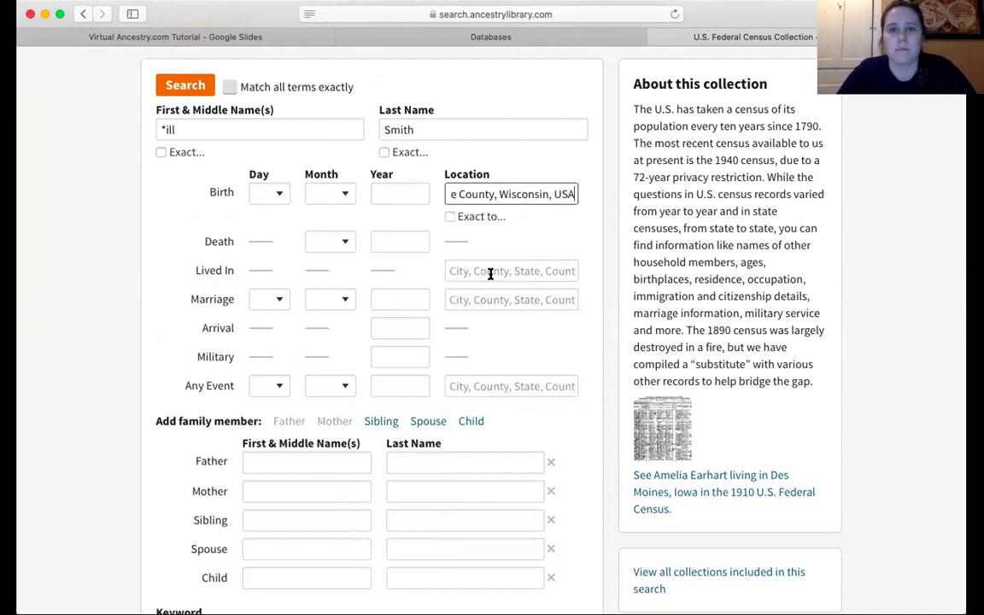
pyautogui.scroll(-7, 617, 274)
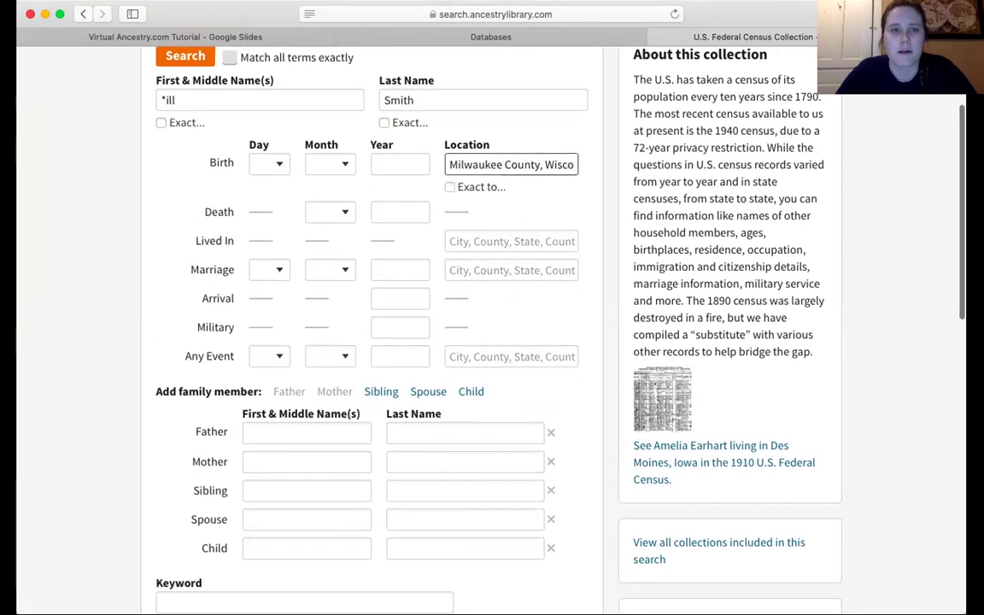
pyautogui.scroll(-2, 40, 373)
pyautogui.click(171, 449)
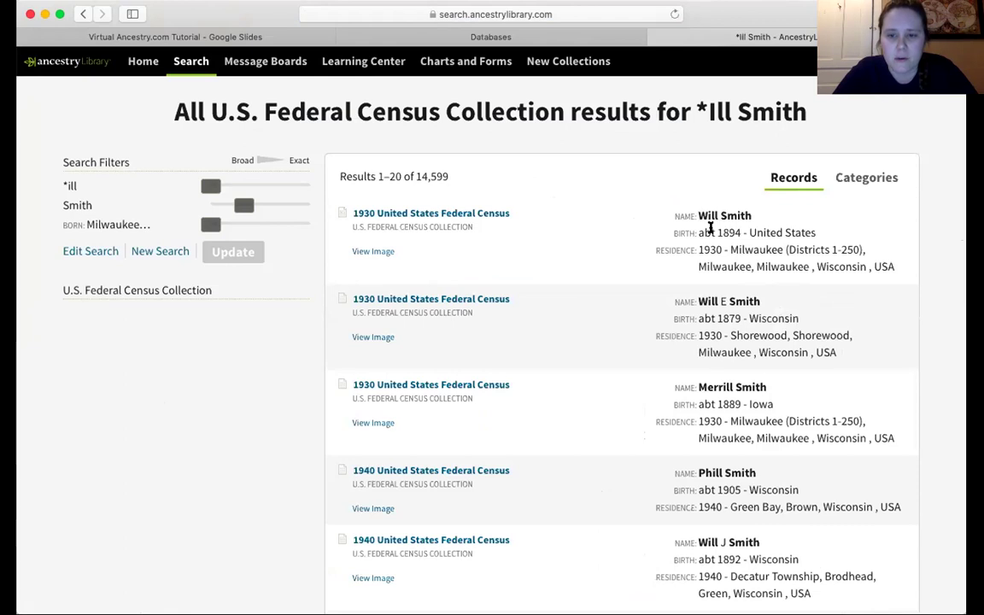
# Scroll through the 1930 and 1940 census results for *Ill Smith, then back to the top.
pyautogui.scroll(-2, 671, 236)
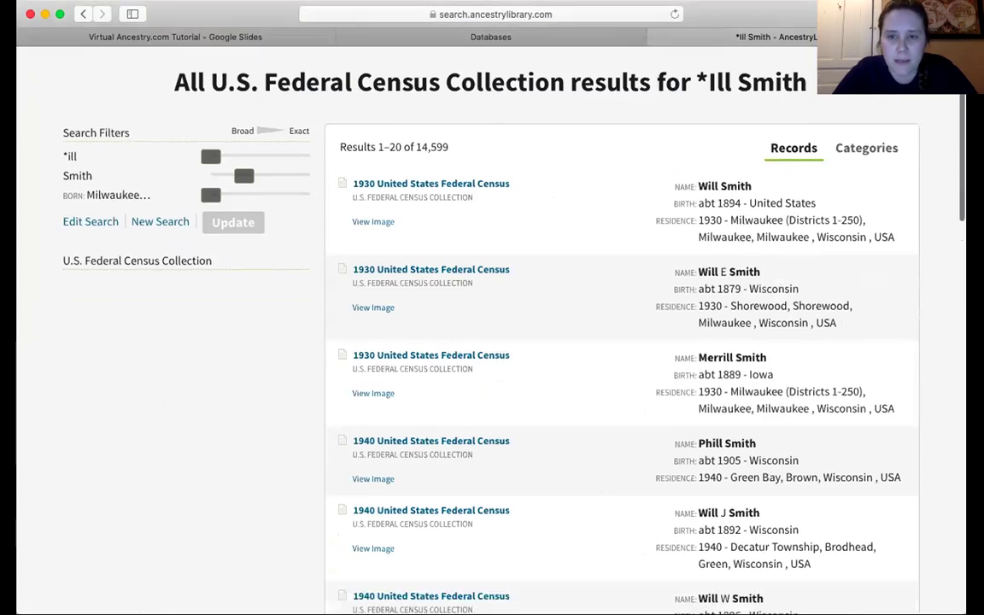
pyautogui.scroll(-10, 622, 342)
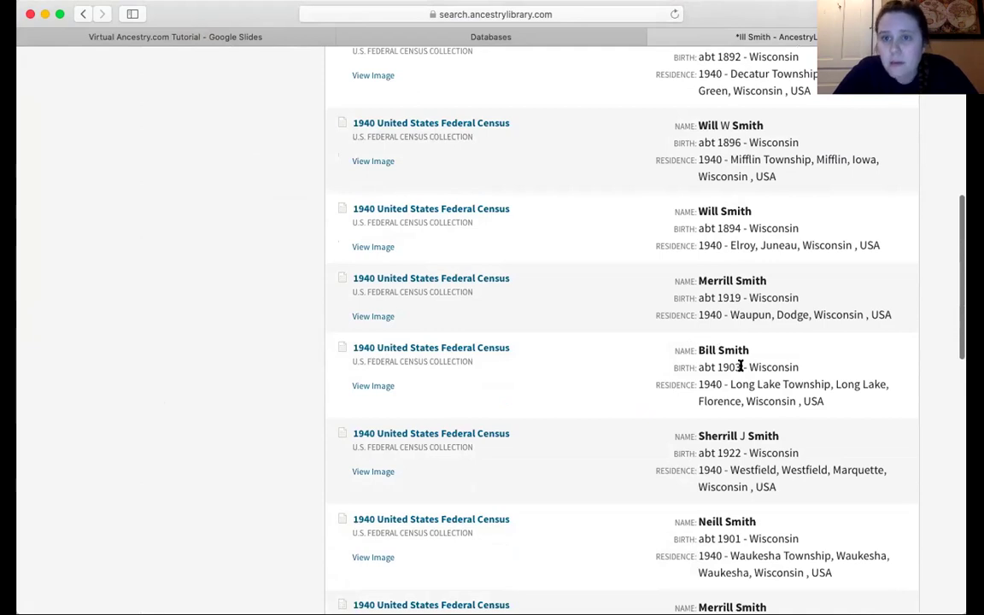
pyautogui.scroll(-3, 740, 365)
pyautogui.scroll(-3, 622, 324)
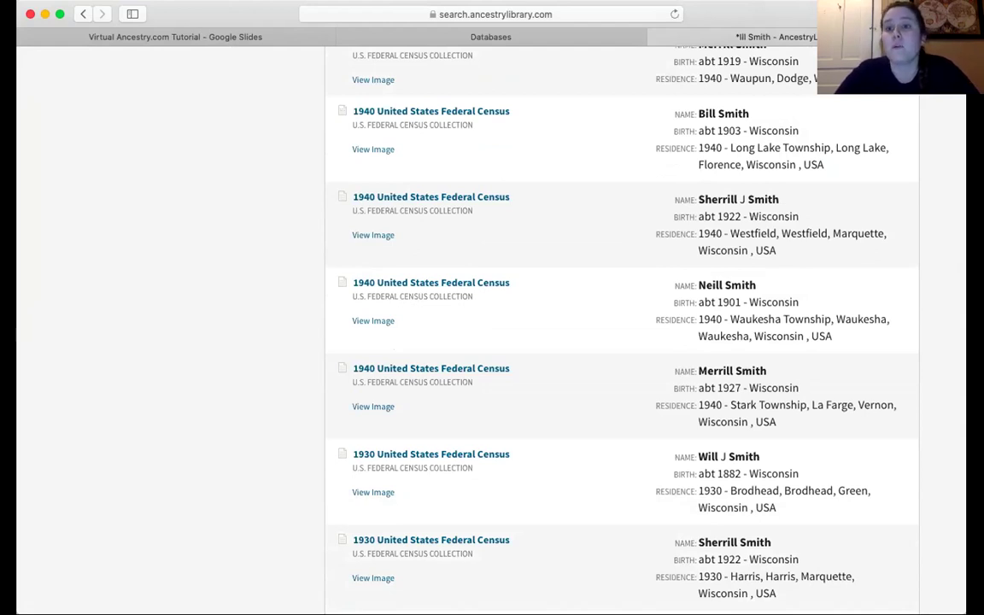
pyautogui.scroll(1, 622, 325)
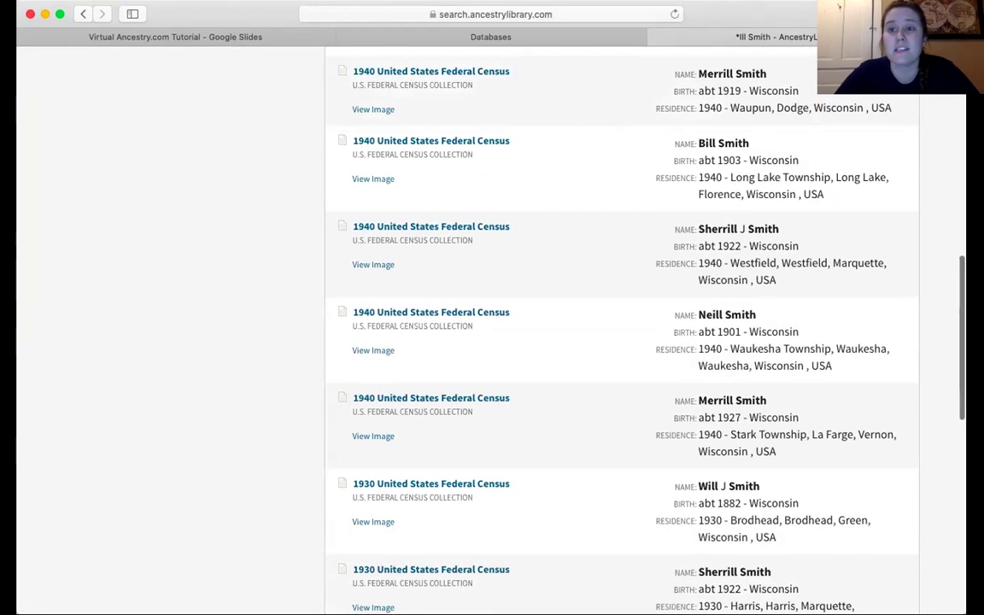
pyautogui.scroll(5, 622, 324)
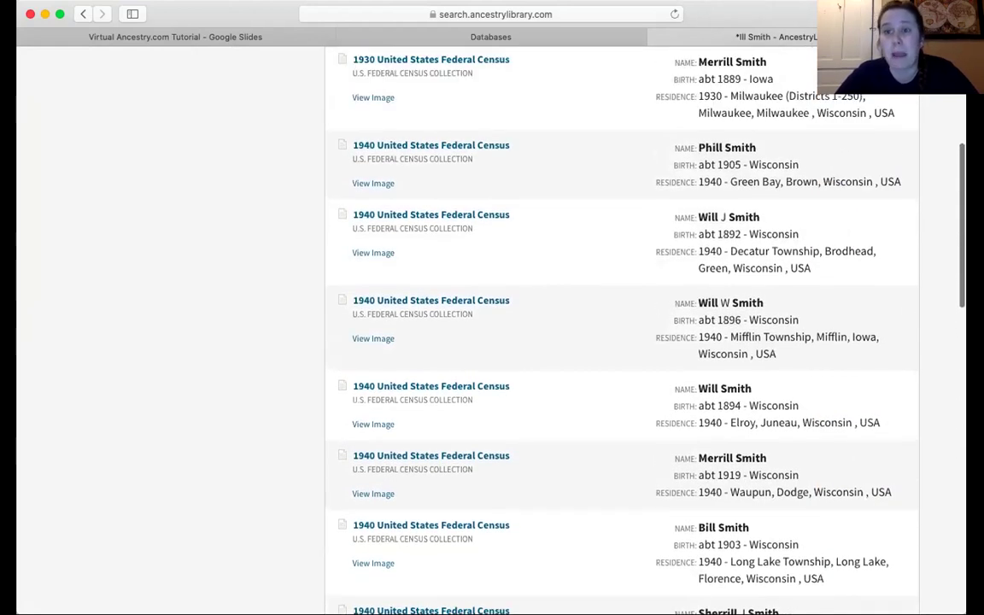
pyautogui.scroll(5, 720, 207)
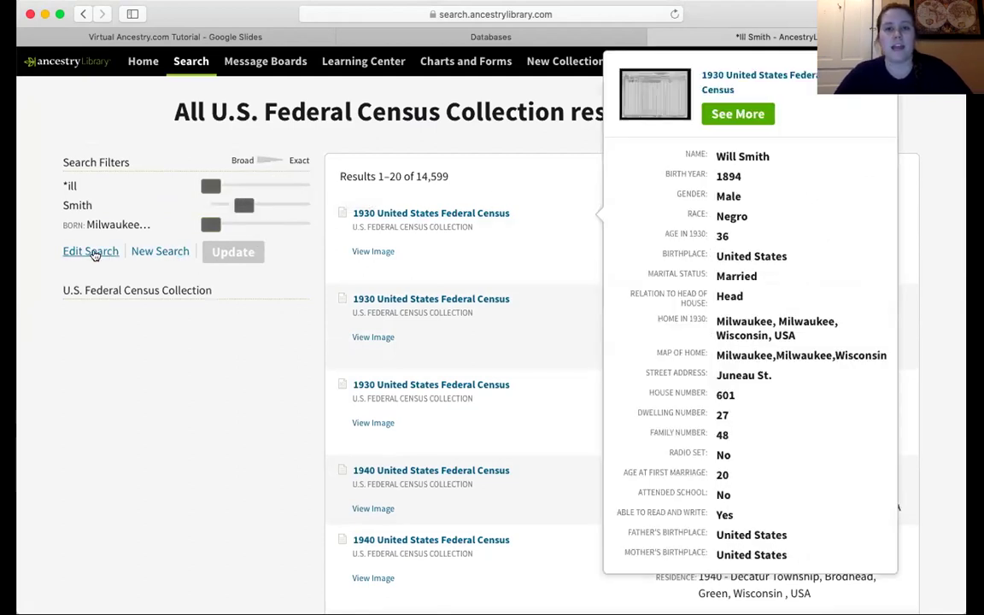
# Reopen the *ill Smith search with Edit Search and place the cursor in Birth Year.
pyautogui.click(93, 252)
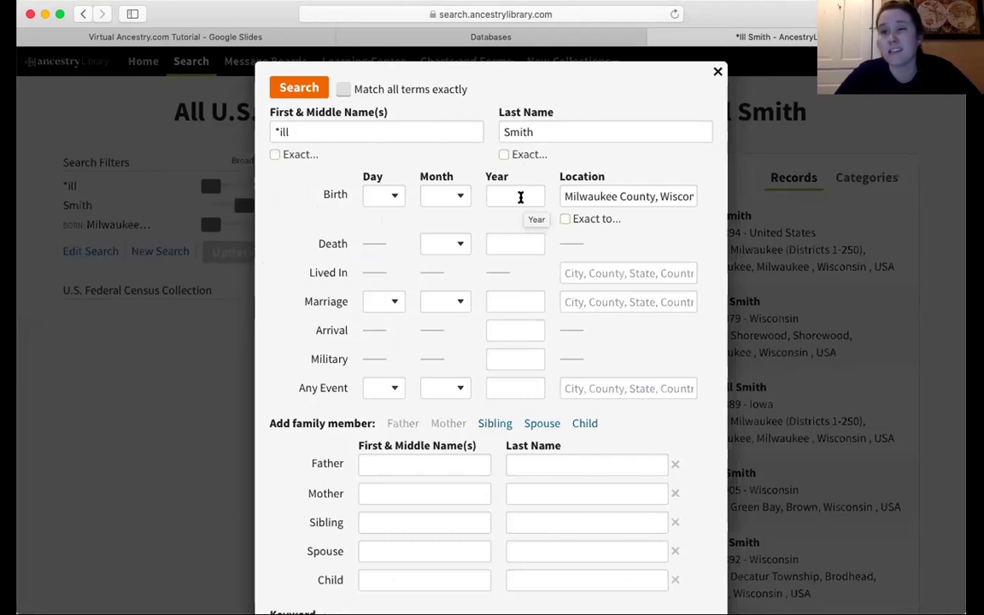
pyautogui.click(520, 197)
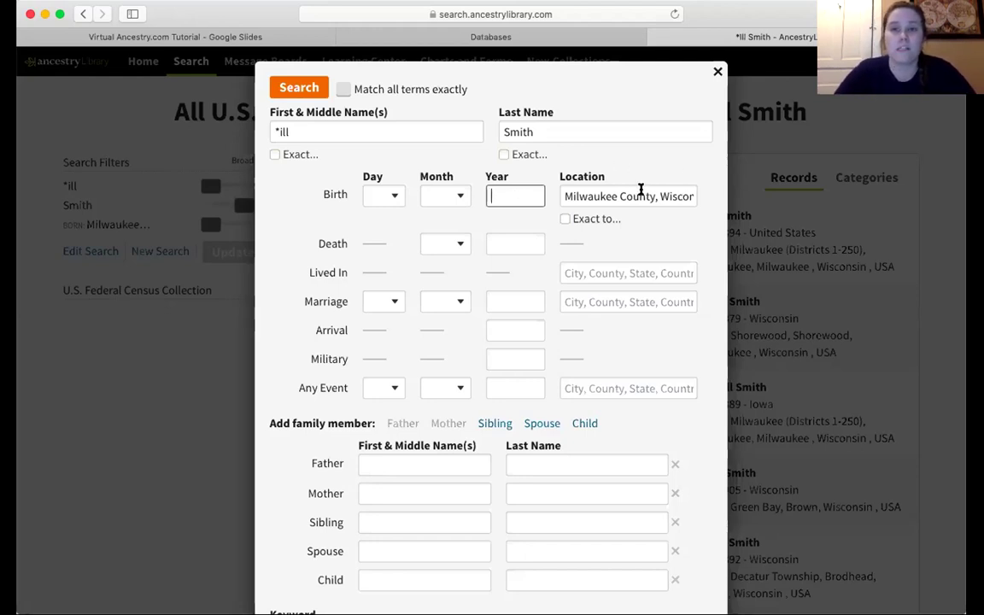
# Change the birthplace to Milwaukee, Milwaukee, Wisconsin, USA.
pyautogui.click(639, 191)
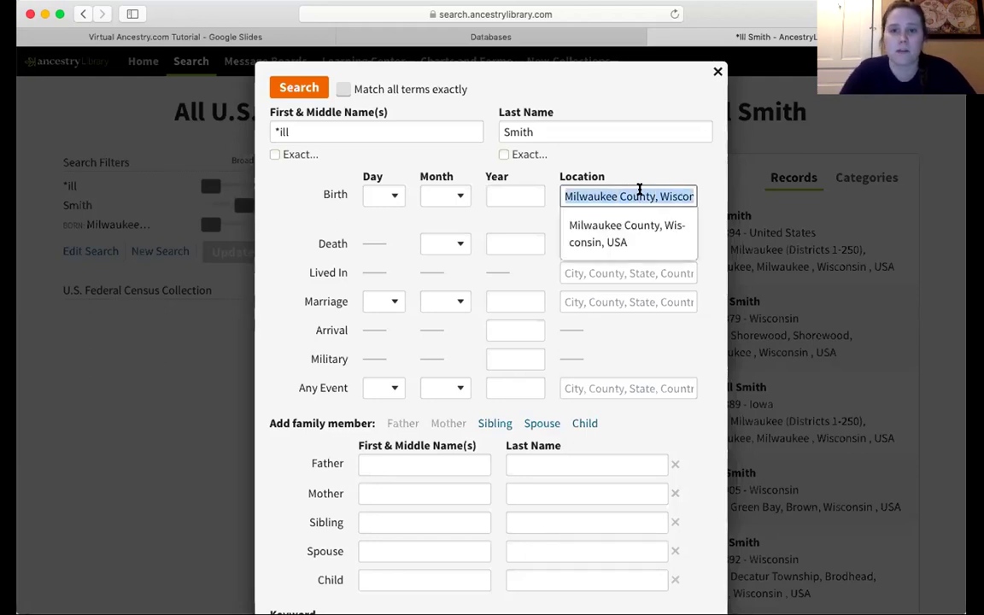
pyautogui.press('BackSpace')
pyautogui.write('milwaukee')
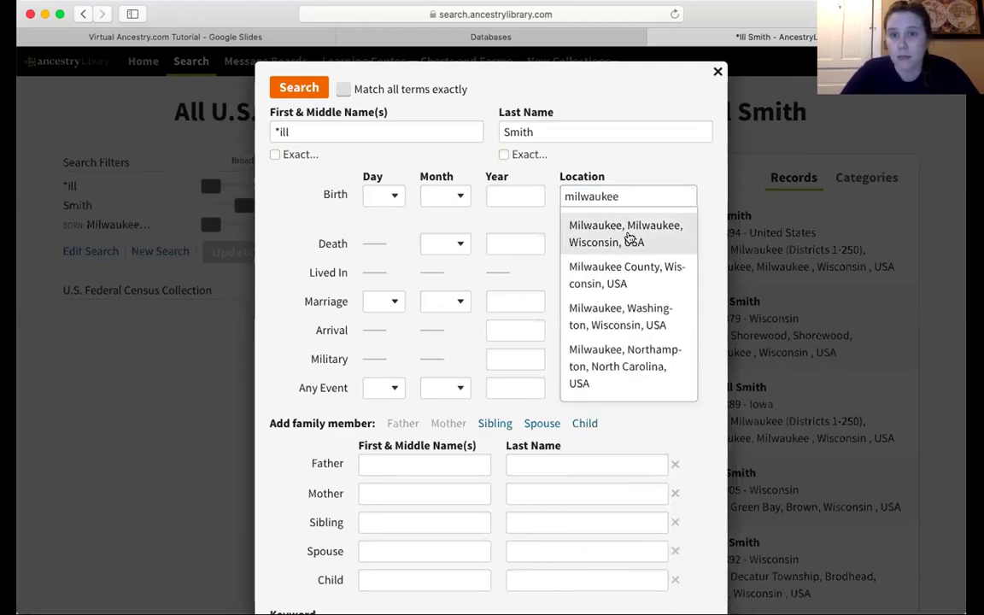
pyautogui.click(625, 237)
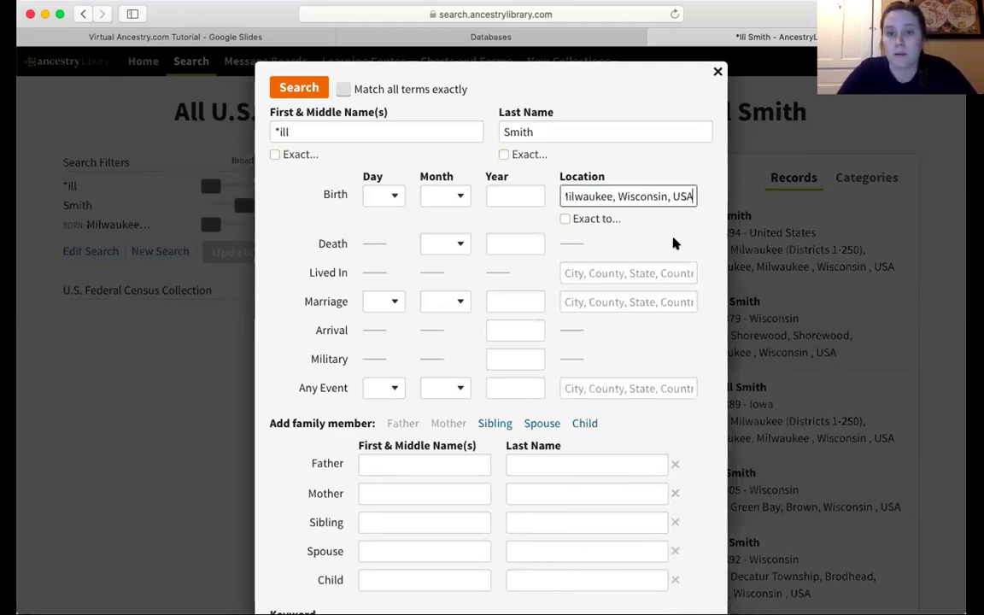
# Set the birth year to 1900 with a +/-5 years range.
pyautogui.click(522, 198)
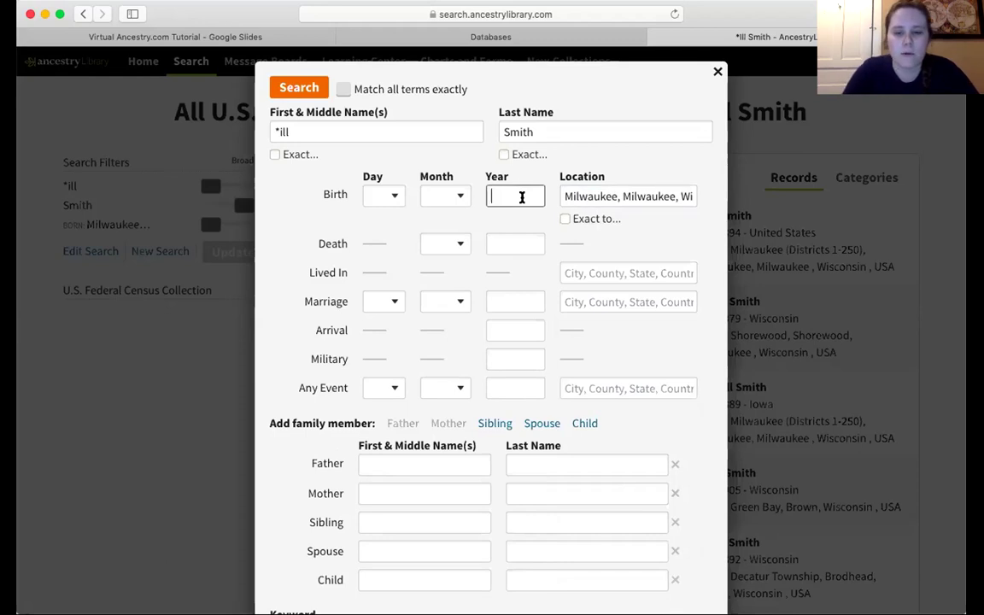
pyautogui.write('1900')
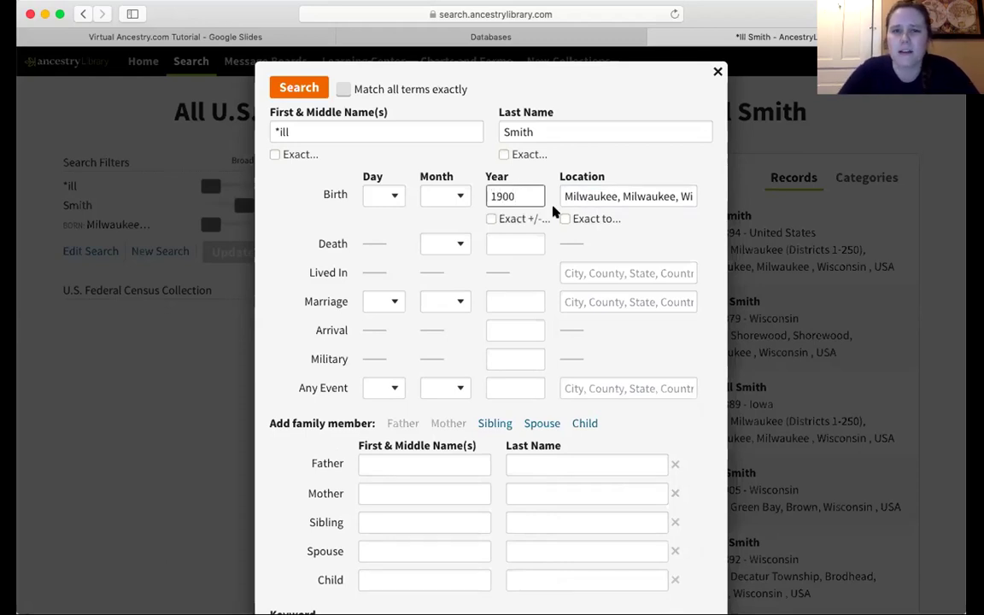
pyautogui.click(528, 219)
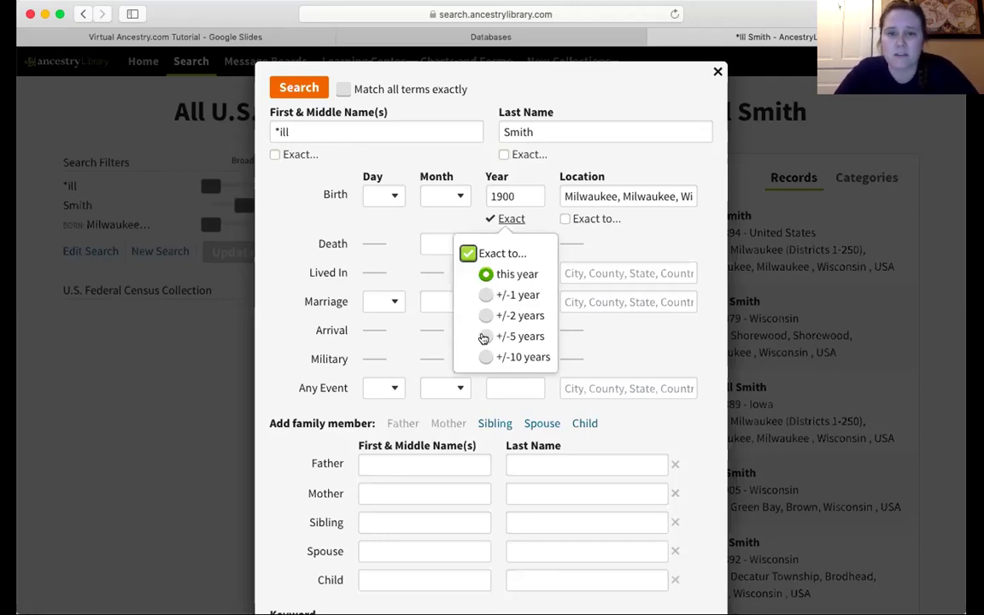
pyautogui.click(485, 336)
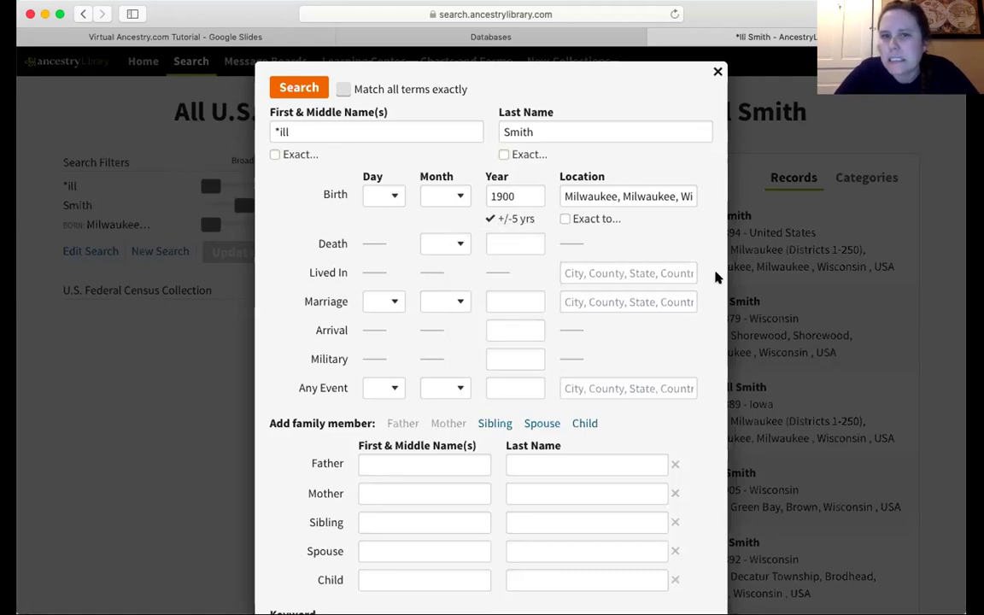
pyautogui.scroll(-5, 716, 277)
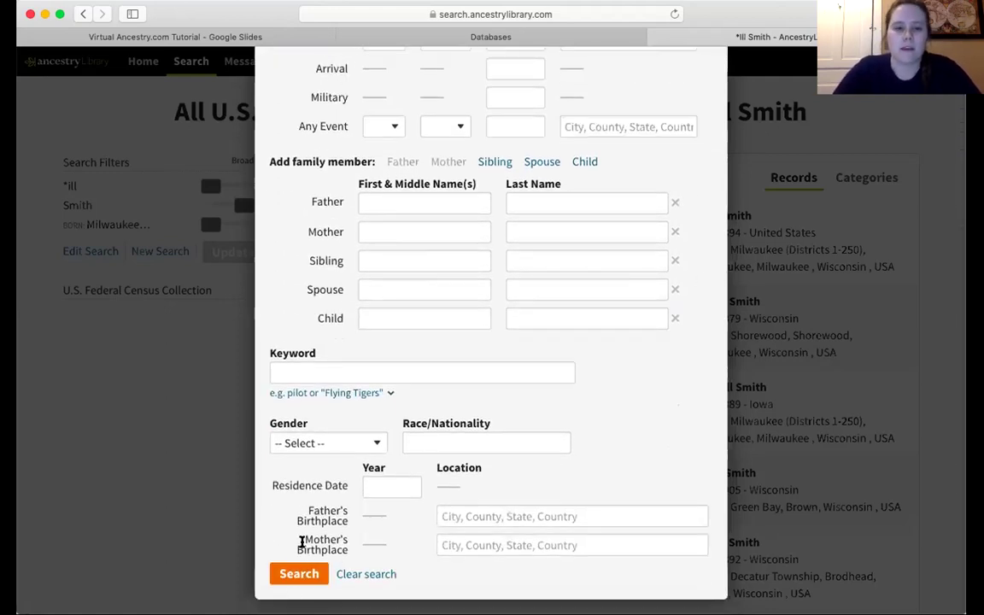
pyautogui.click(288, 579)
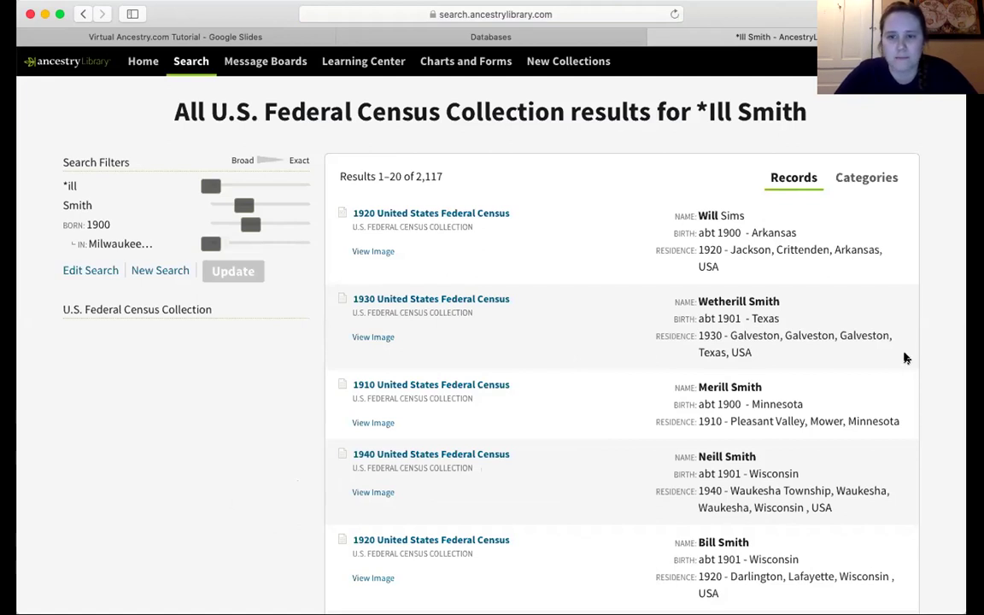
pyautogui.scroll(-1, 944, 353)
pyautogui.scroll(-6, 622, 341)
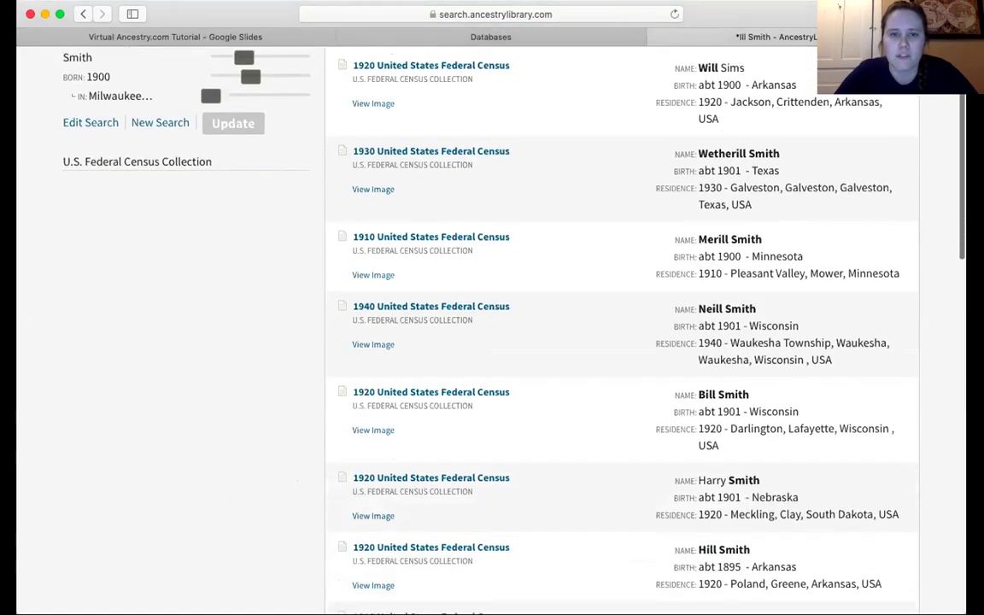
pyautogui.scroll(7, 622, 342)
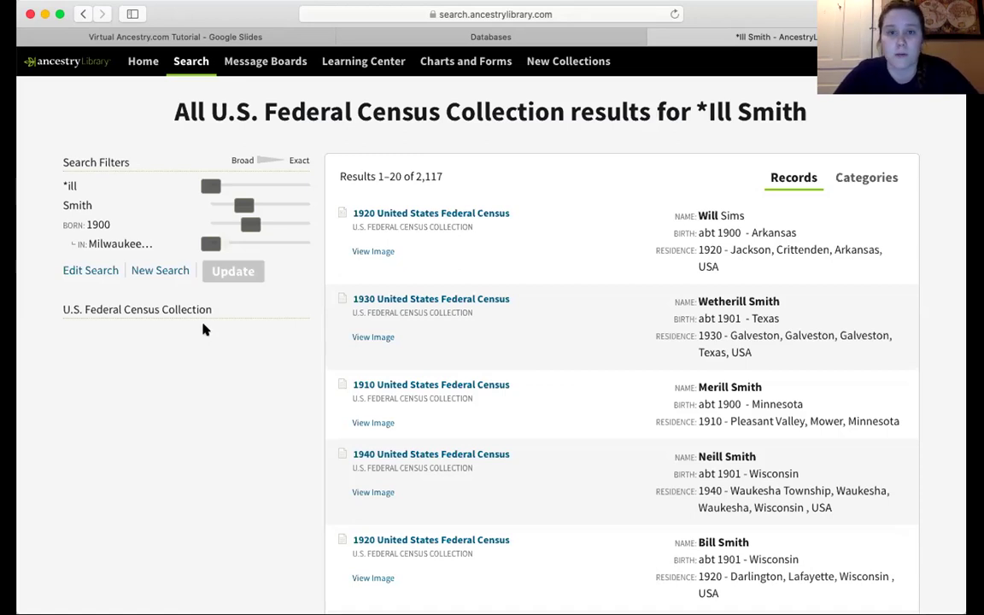
pyautogui.moveTo(502, 214)
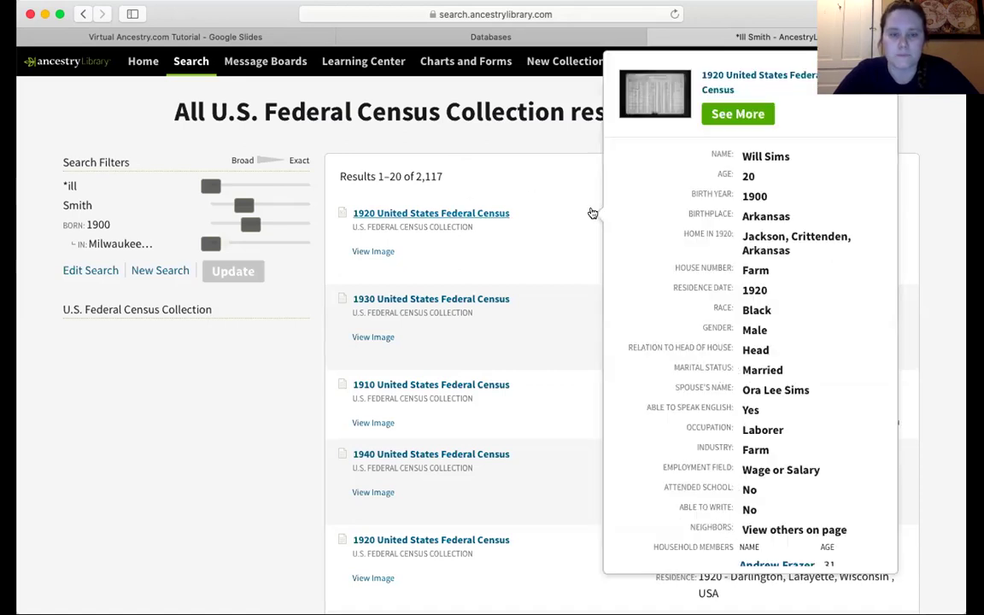
# Open Will Sims's 1920 census record and view its original census page image.
pyautogui.click(503, 213)
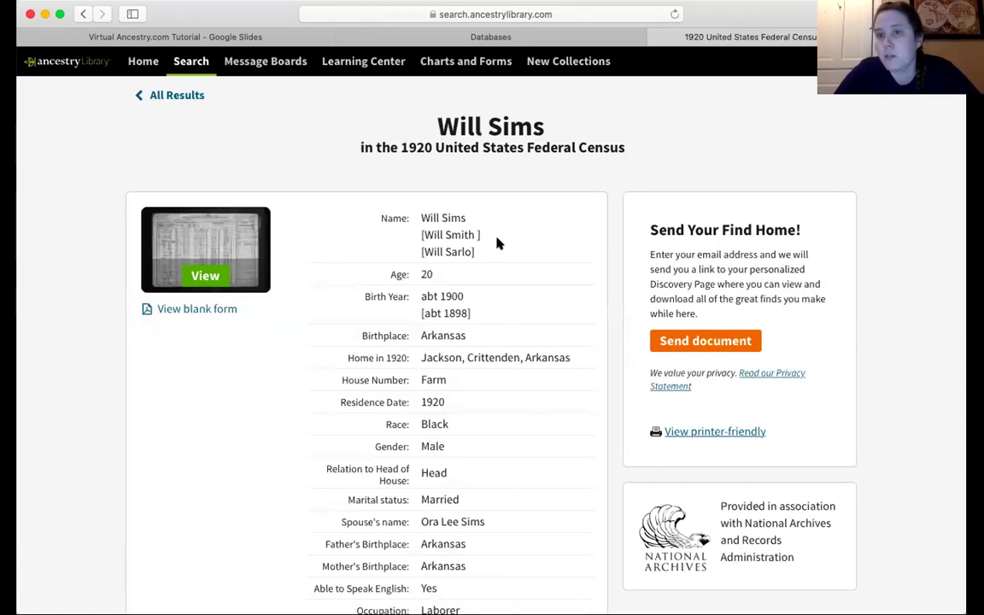
pyautogui.click(231, 229)
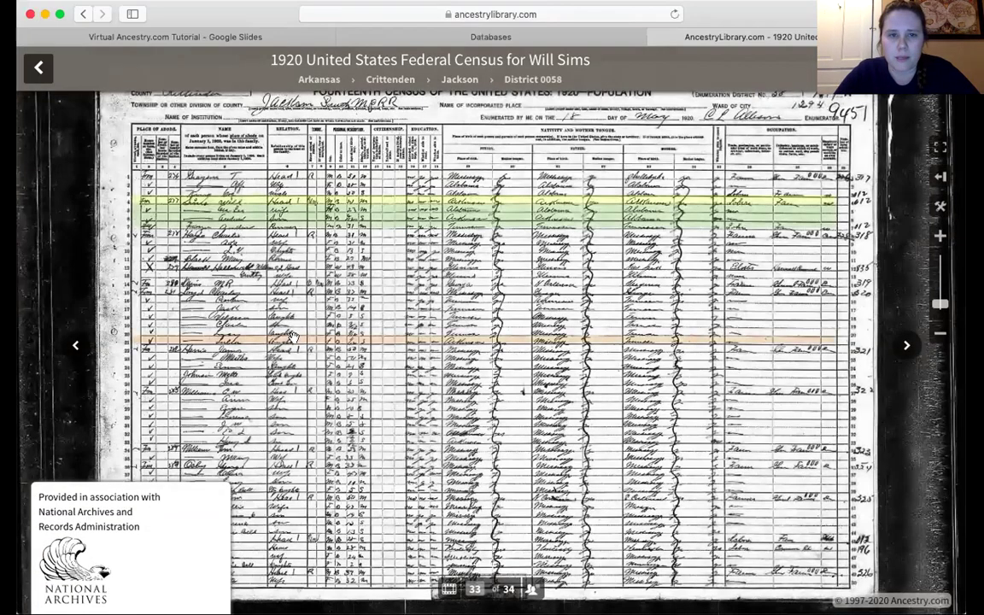
pyautogui.moveTo(229, 199)
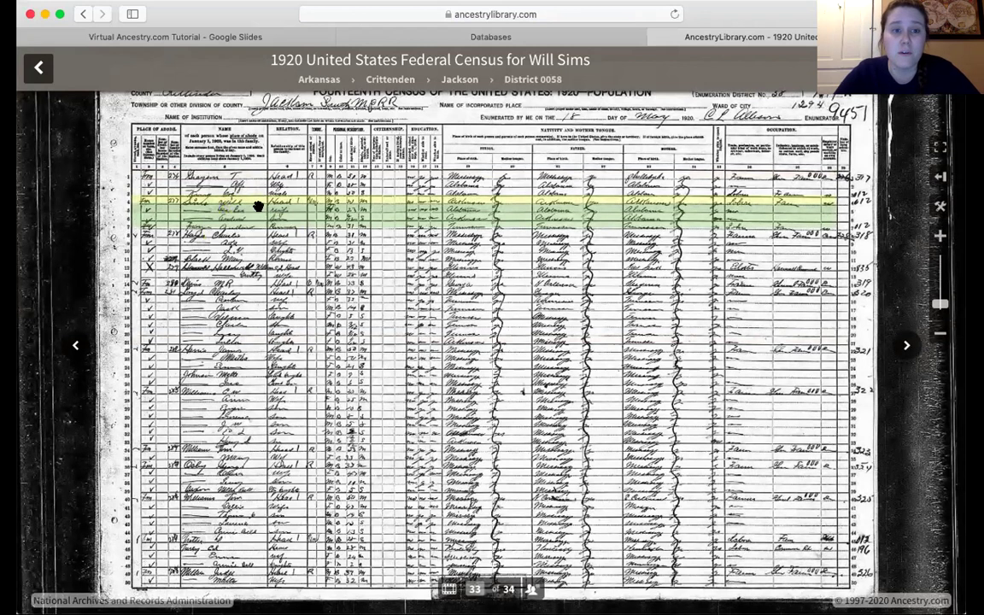
pyautogui.moveTo(258, 207)
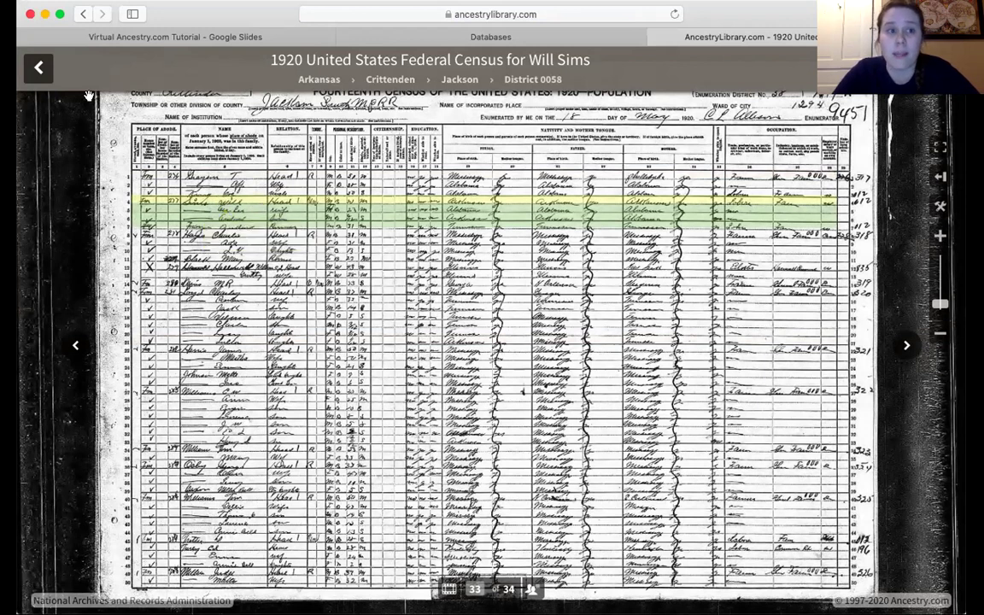
pyautogui.click(38, 73)
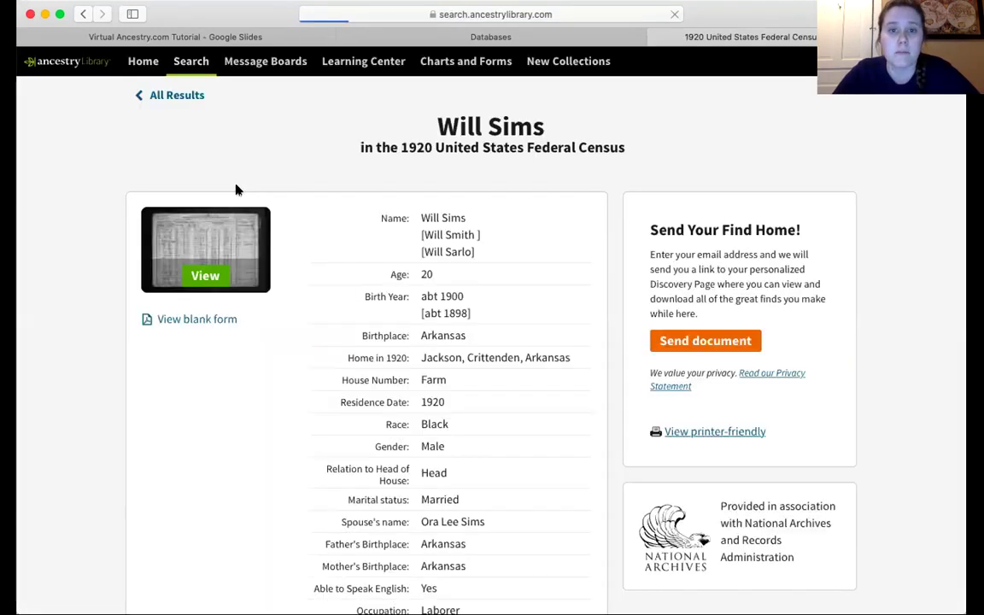
pyautogui.scroll(-5, 467, 353)
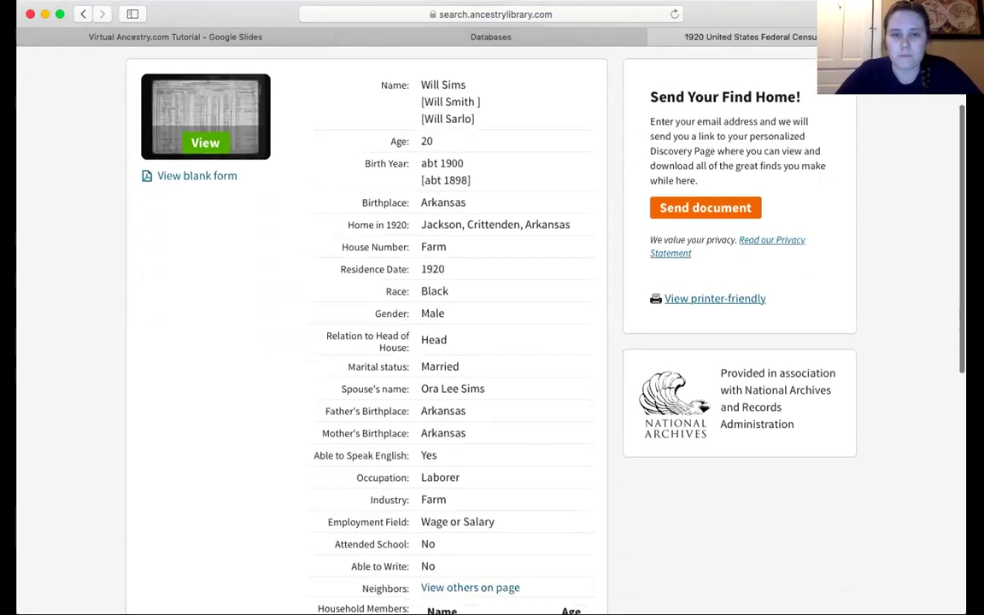
pyautogui.scroll(1, 467, 354)
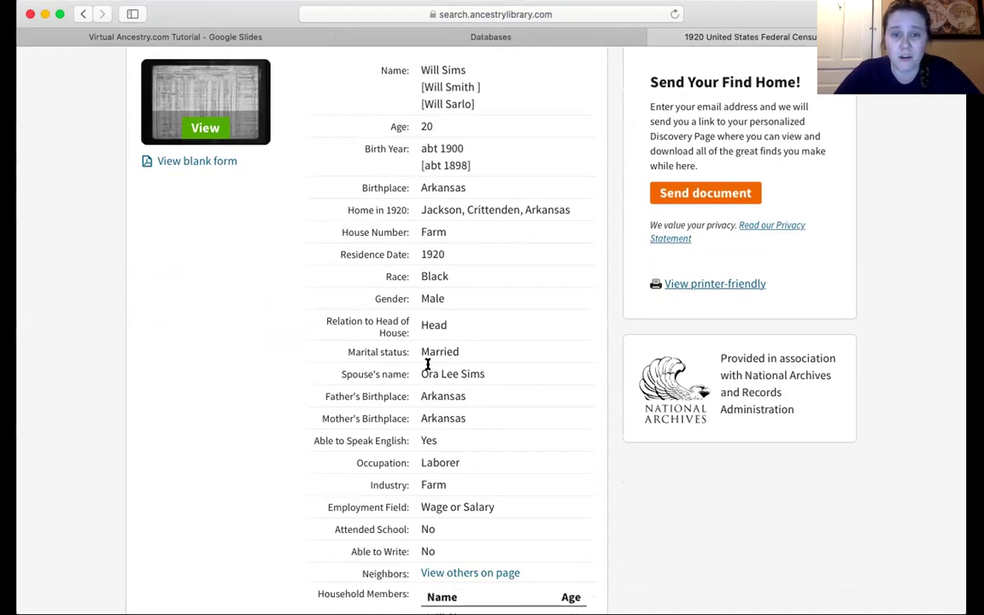
pyautogui.scroll(-1, 529, 453)
pyautogui.scroll(-6, 475, 400)
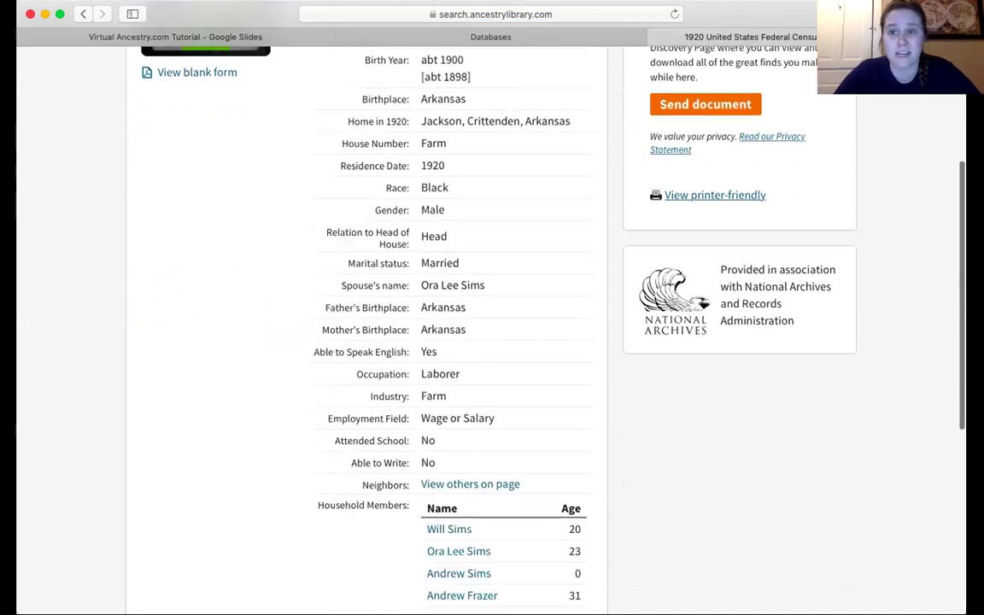
pyautogui.scroll(-2, 475, 341)
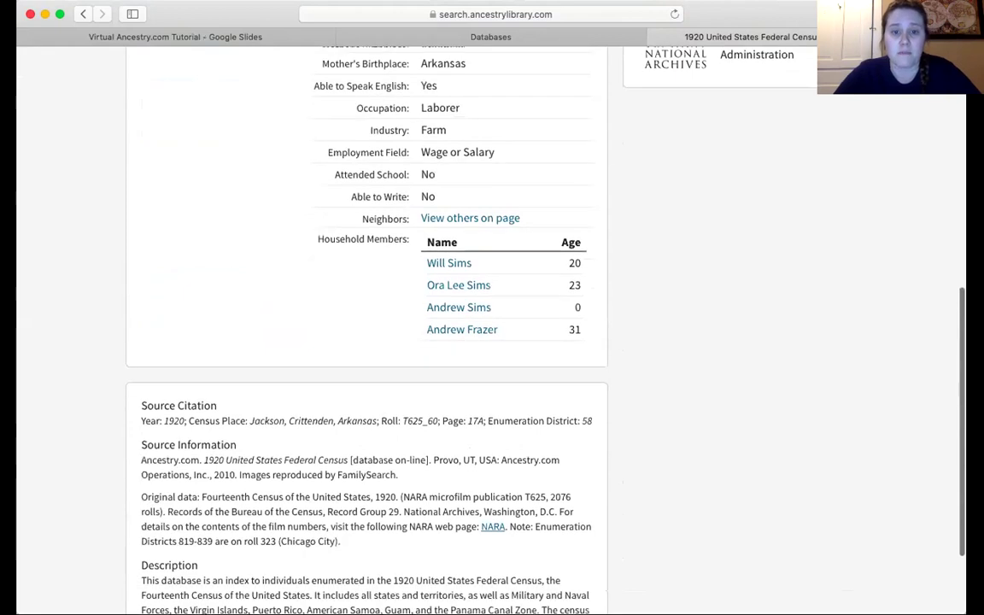
pyautogui.scroll(5, 475, 341)
pyautogui.scroll(6, 532, 427)
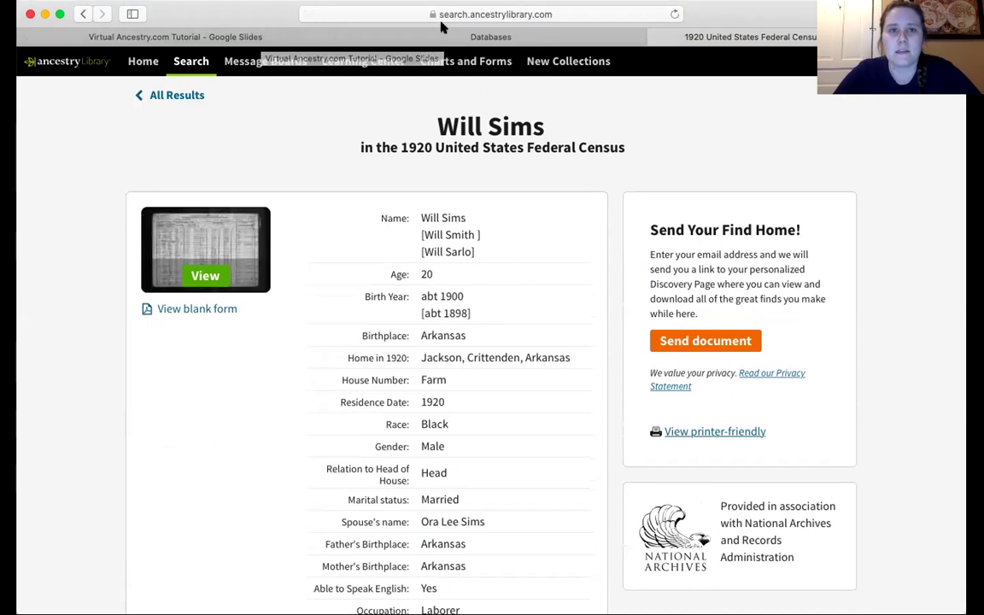
# Exit full screen on the Google Slides tutorial and advance to slide 12, 'One Additional Resource'.
pyautogui.click(225, 38)
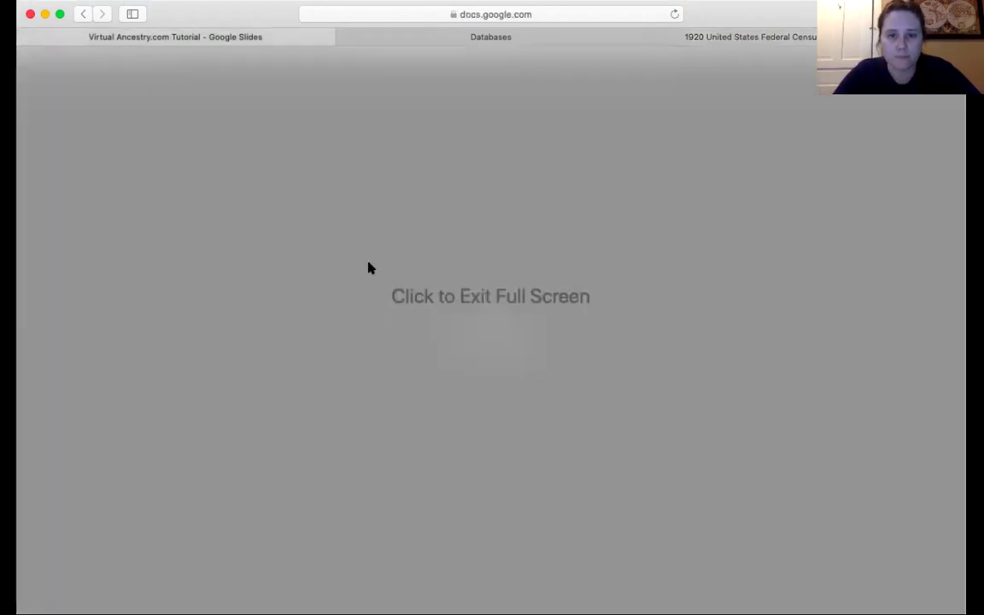
pyautogui.click(409, 248)
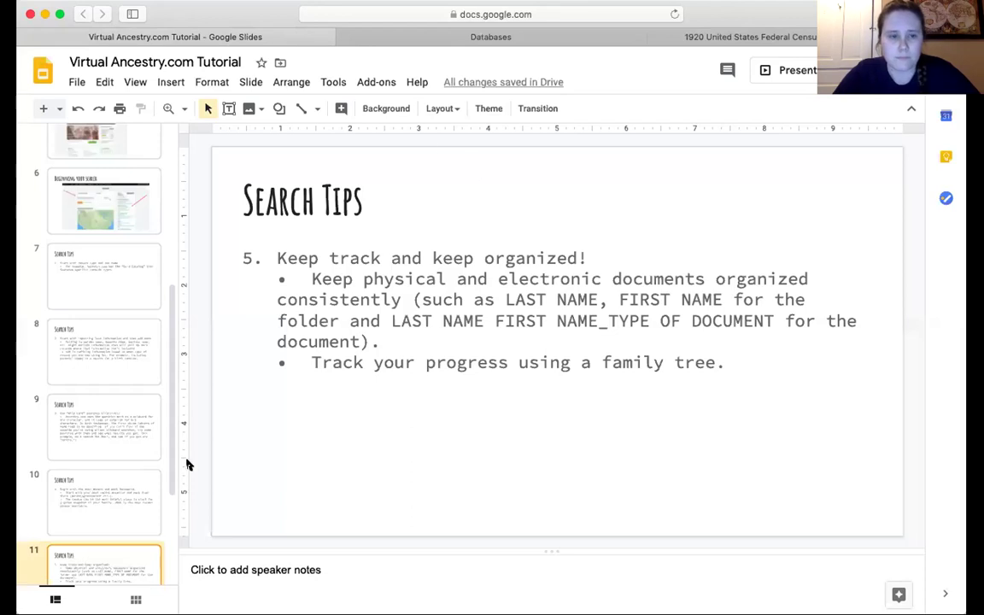
pyautogui.press('Down')
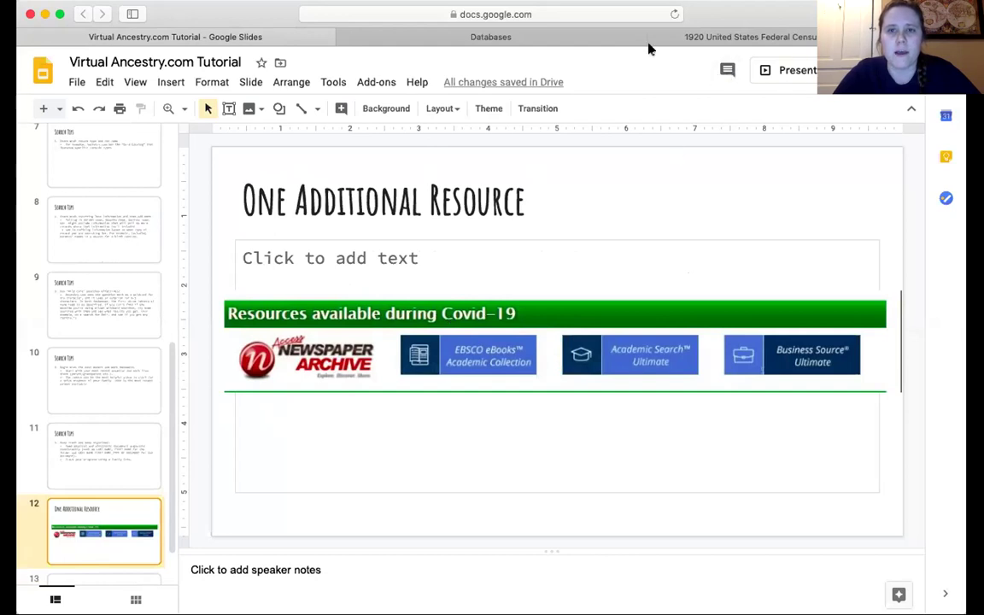
# From the library's e-Resources > Databases page, open the Newspaper Archive resource on BadgerLink.
pyautogui.click(622, 43)
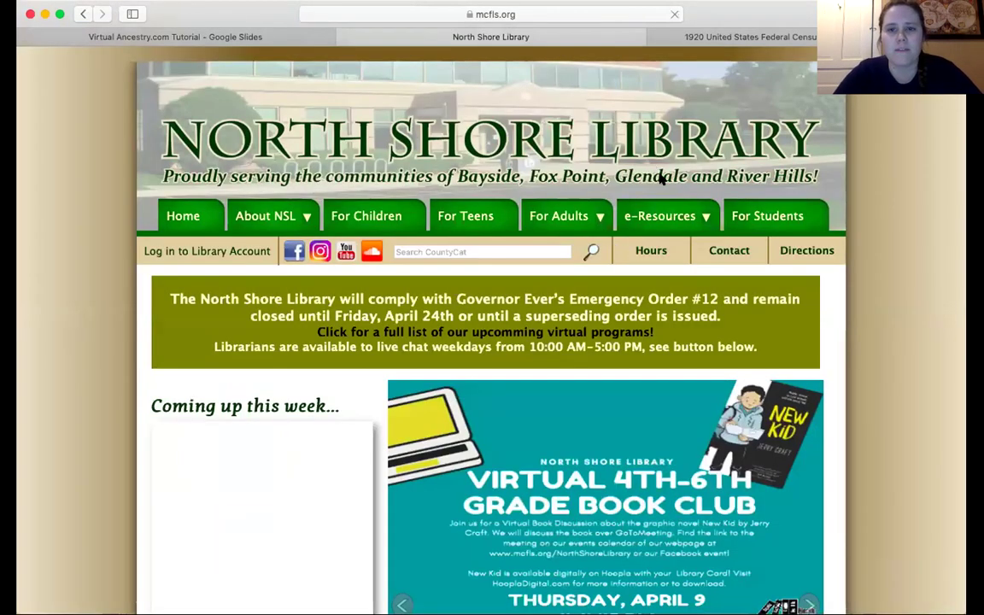
pyautogui.moveTo(659, 216)
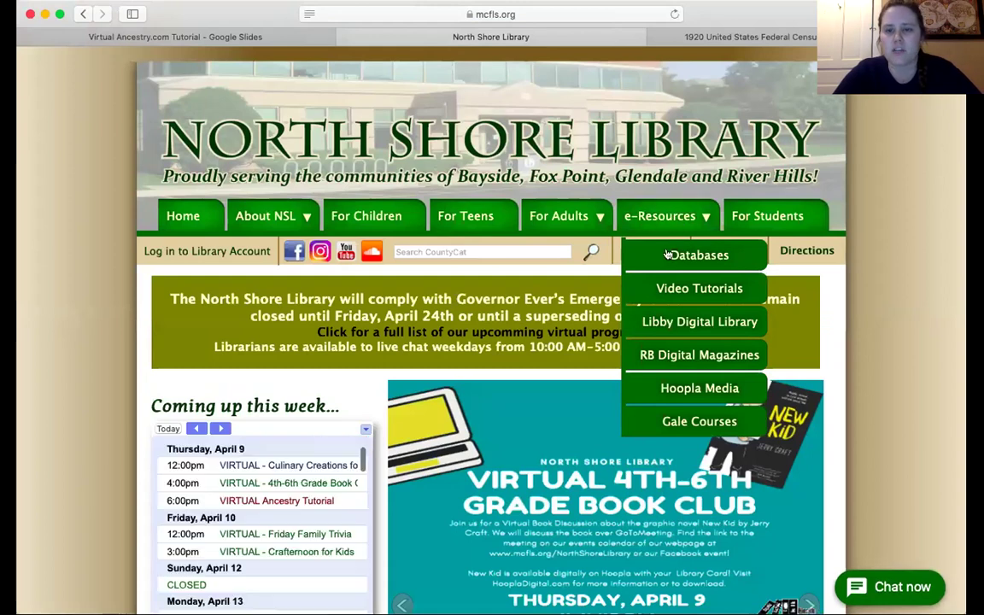
pyautogui.click(668, 252)
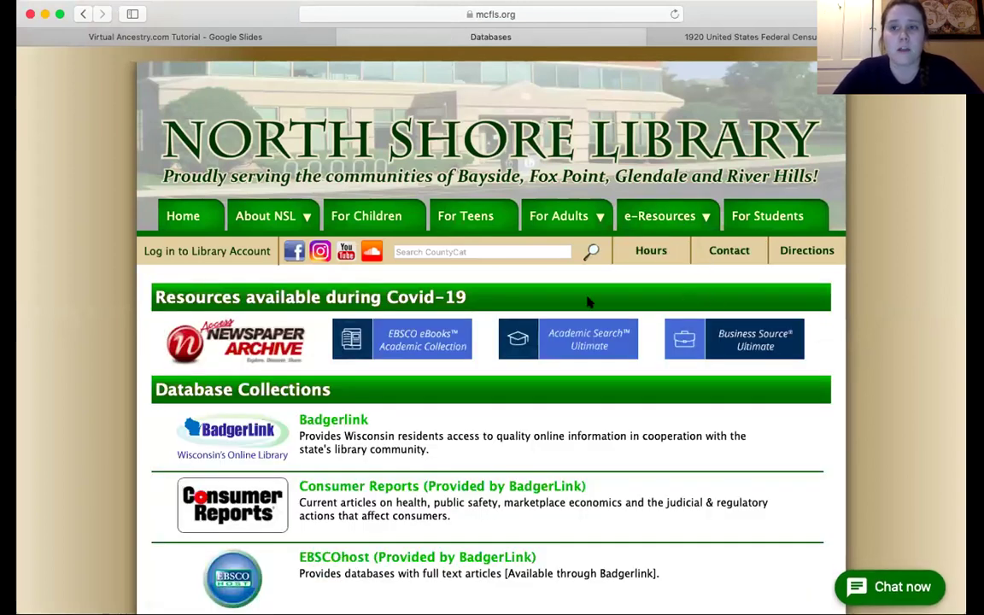
pyautogui.click(241, 352)
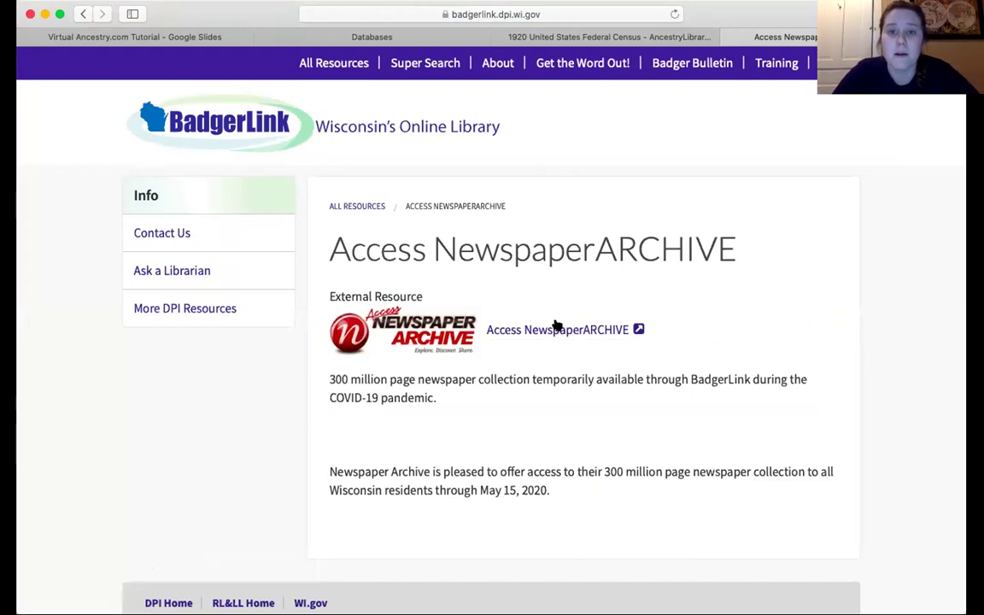
# Scroll through BadgerLink's Access NewspaperARCHIVE page, which offers free access through May 15, 2020.
pyautogui.moveTo(620, 76)
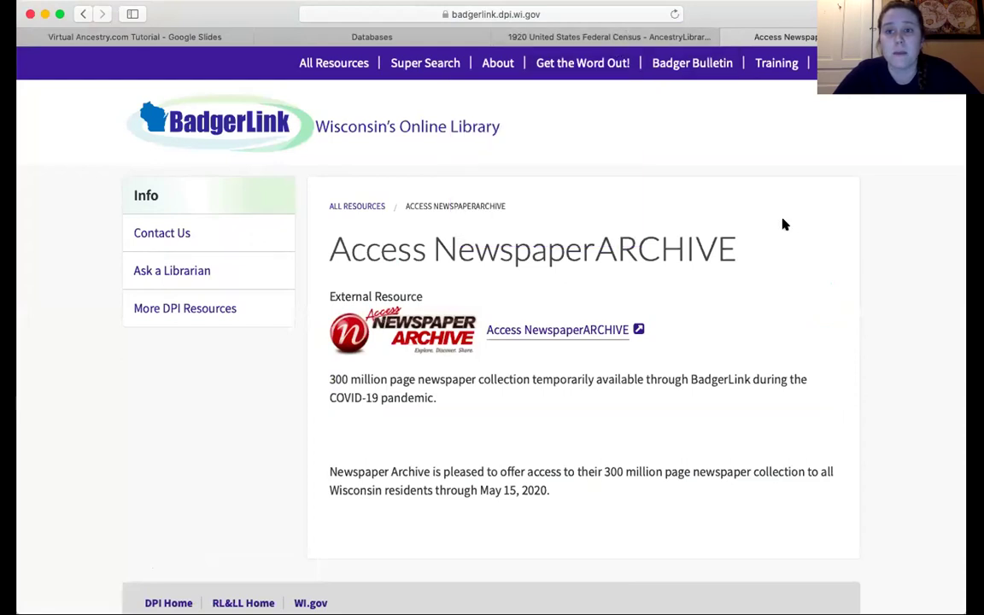
pyautogui.scroll(-2, 891, 249)
pyautogui.scroll(2, 874, 270)
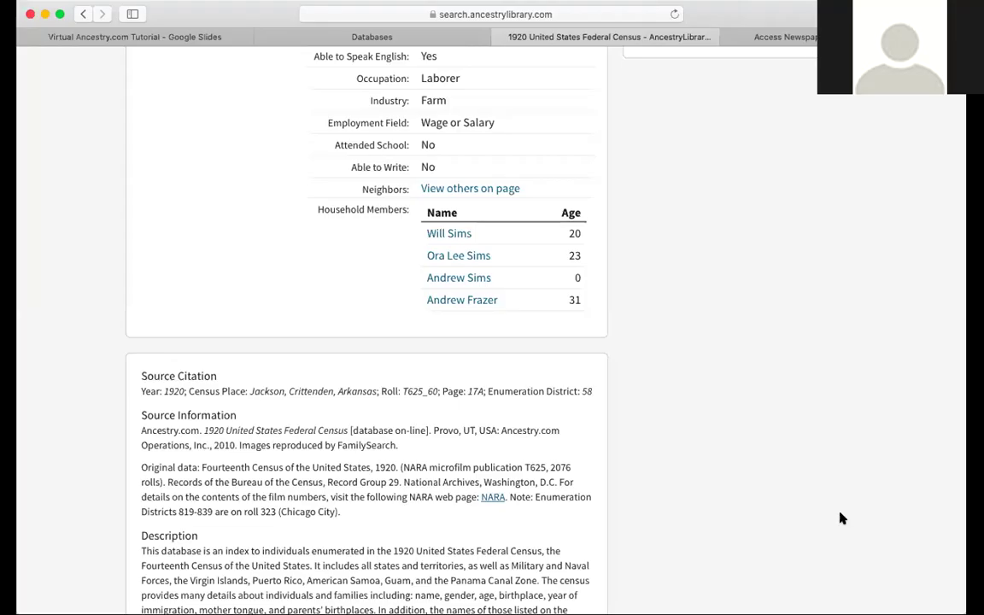
pyautogui.scroll(5, 662, 270)
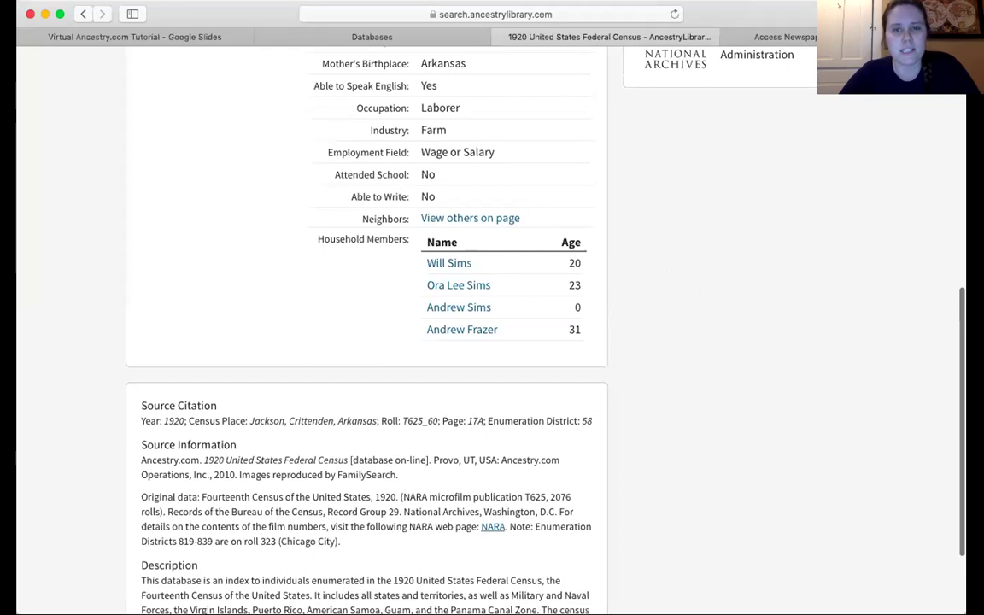
pyautogui.scroll(2, 438, 148)
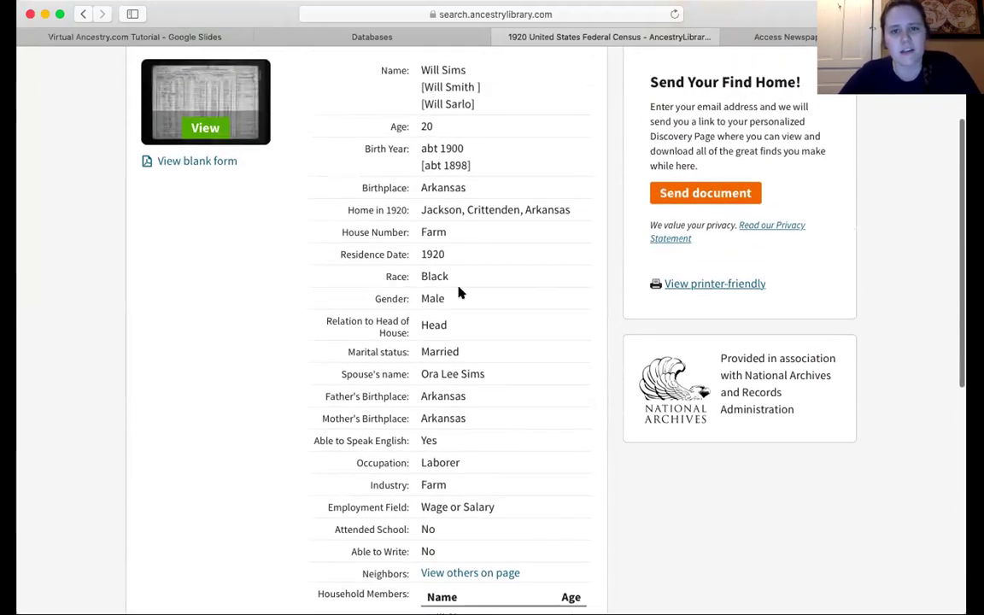
pyautogui.scroll(-4, 459, 290)
pyautogui.scroll(-3, 417, 301)
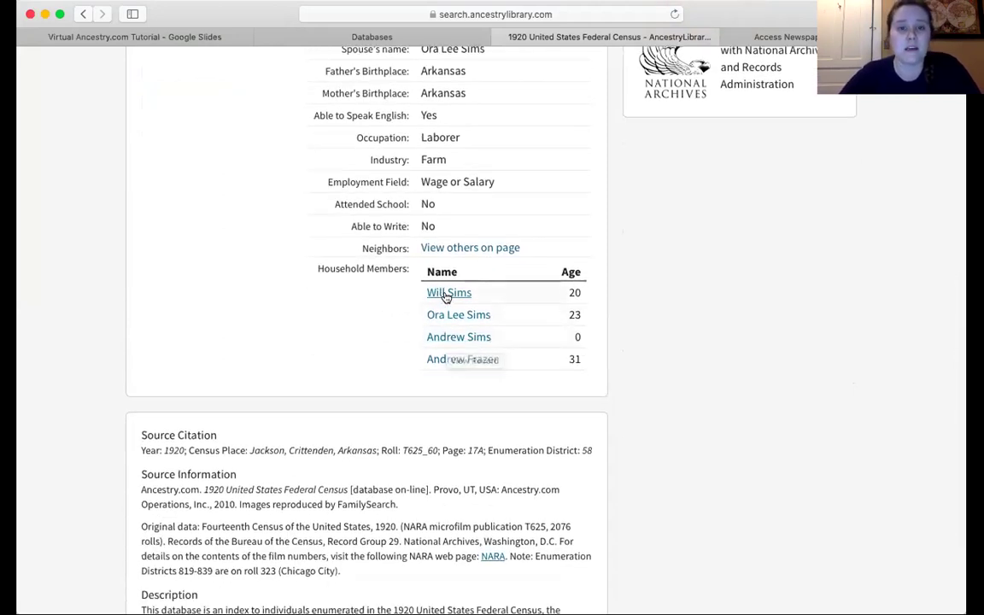
pyautogui.moveTo(311, 268); pyautogui.dragTo(614, 340)
pyautogui.click(612, 340)
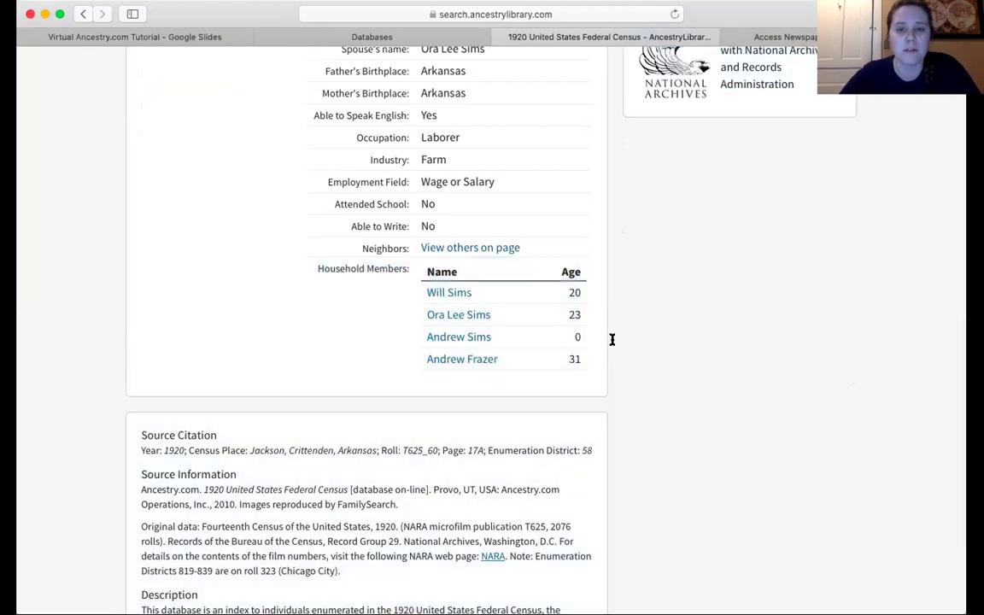
pyautogui.click(476, 359)
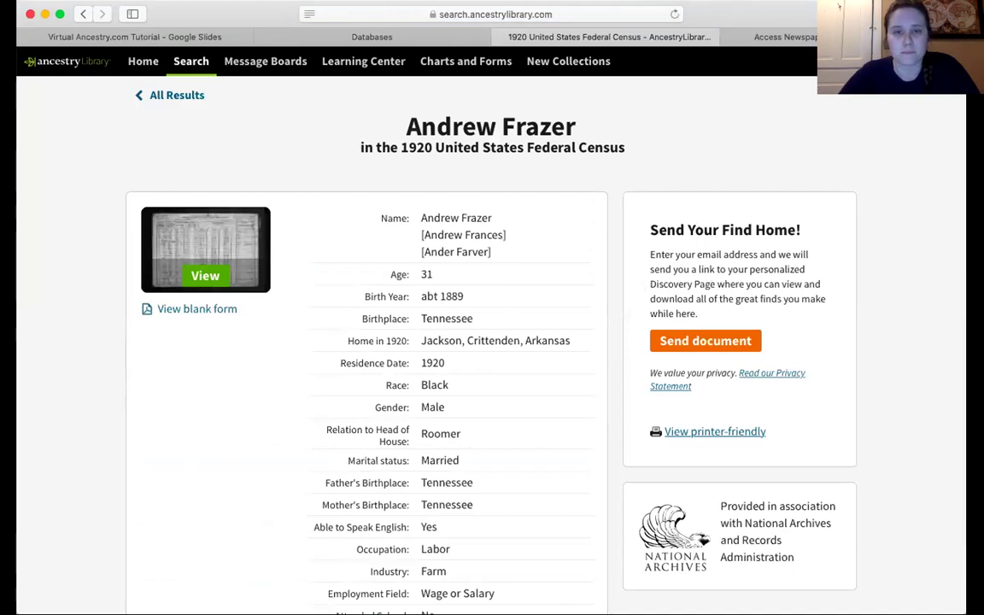
pyautogui.scroll(-10, 636, 255)
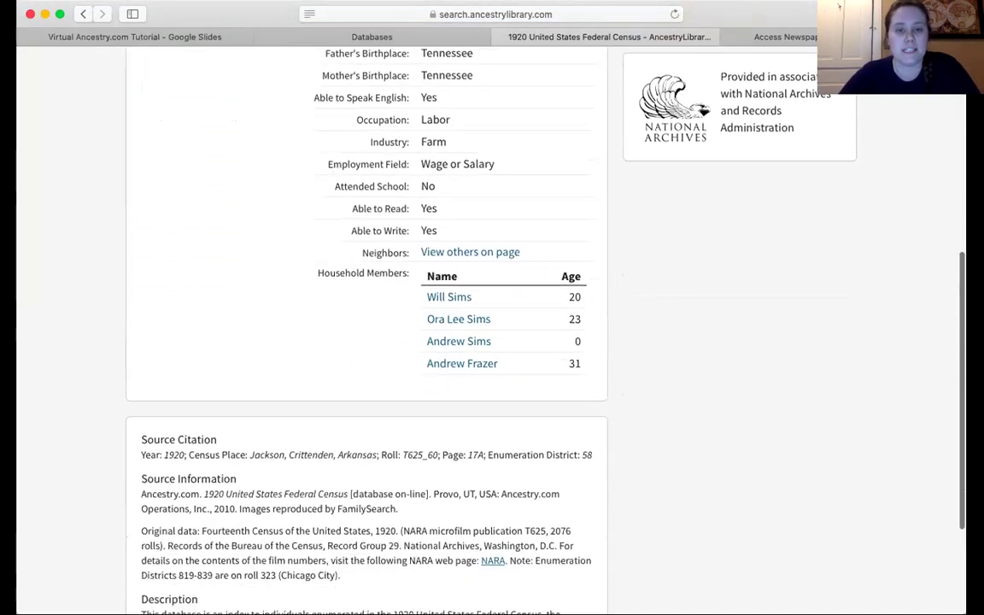
pyautogui.scroll(-3, 495, 342)
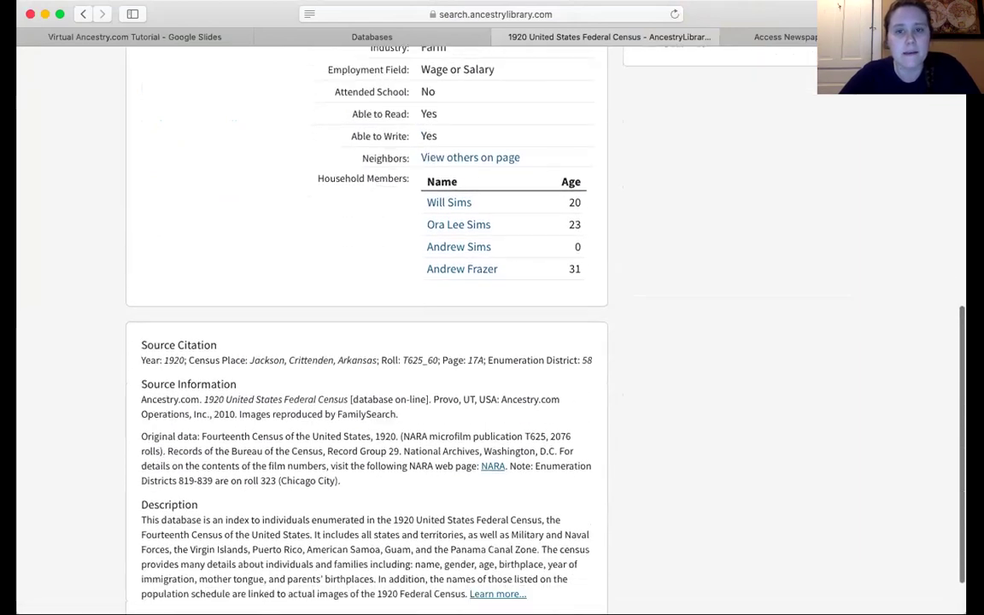
pyautogui.scroll(-2, 495, 341)
pyautogui.scroll(5, 496, 341)
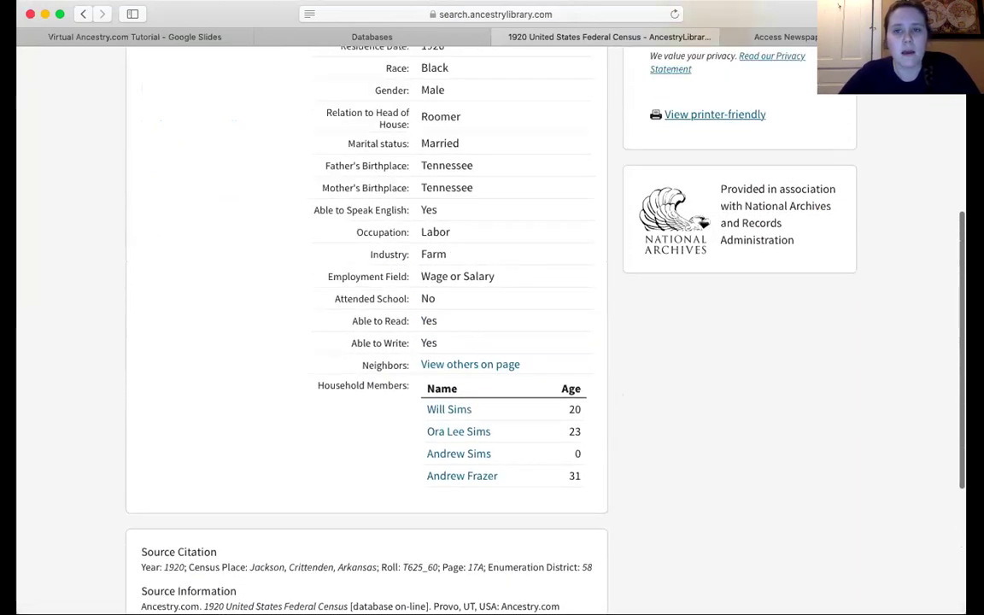
pyautogui.scroll(5, 113, 89)
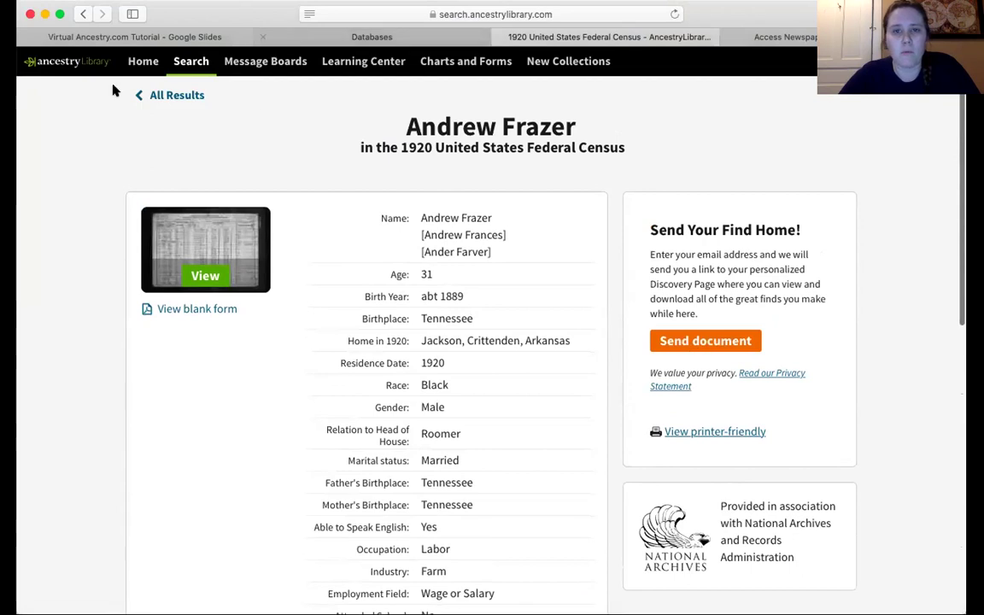
pyautogui.click(165, 96)
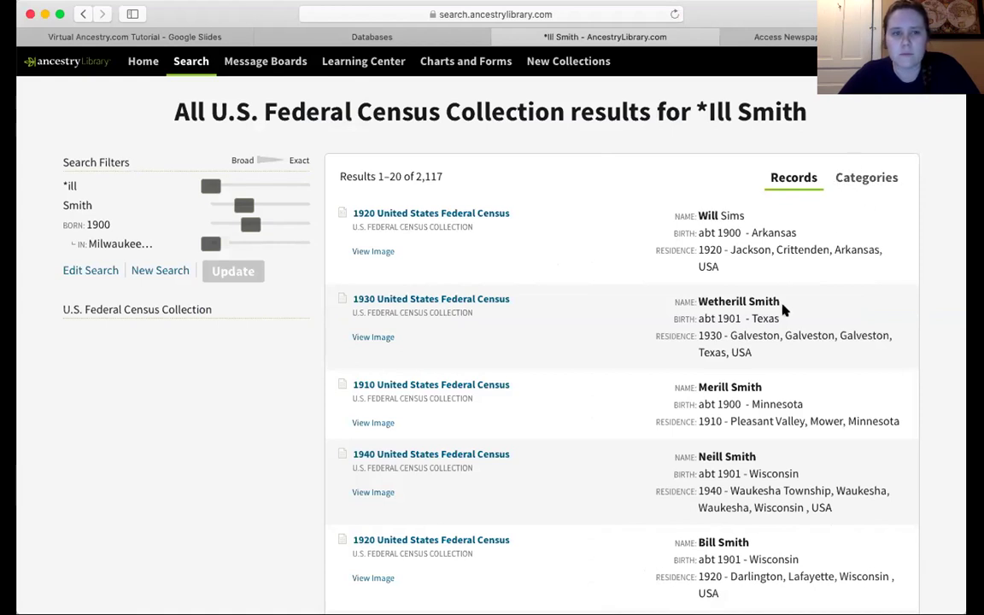
# Scroll the *ill Smith results and highlight a Will Smith entry's birth details.
pyautogui.scroll(-5, 784, 308)
pyautogui.scroll(-6, 622, 334)
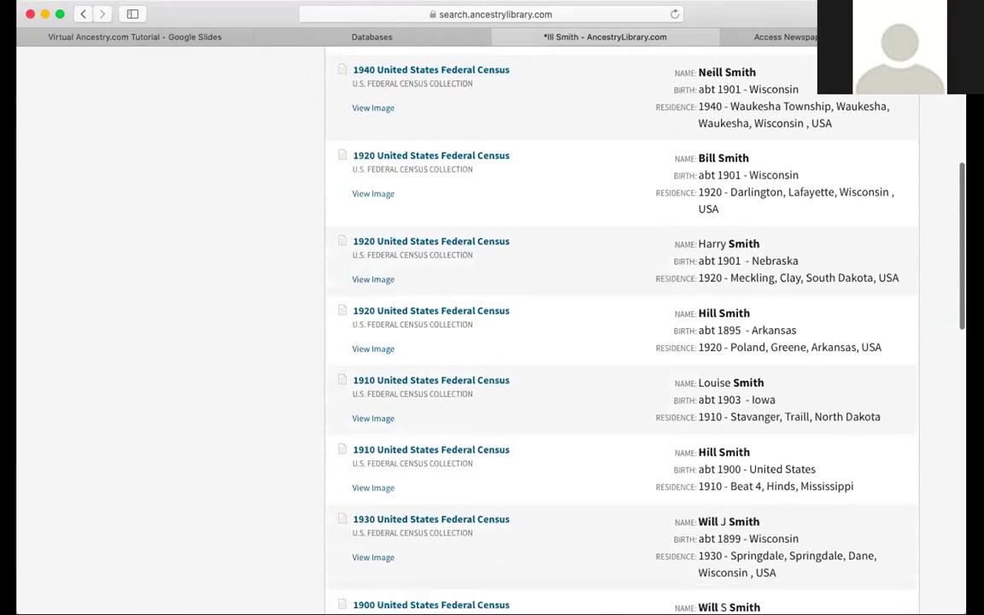
pyautogui.scroll(-2, 727, 327)
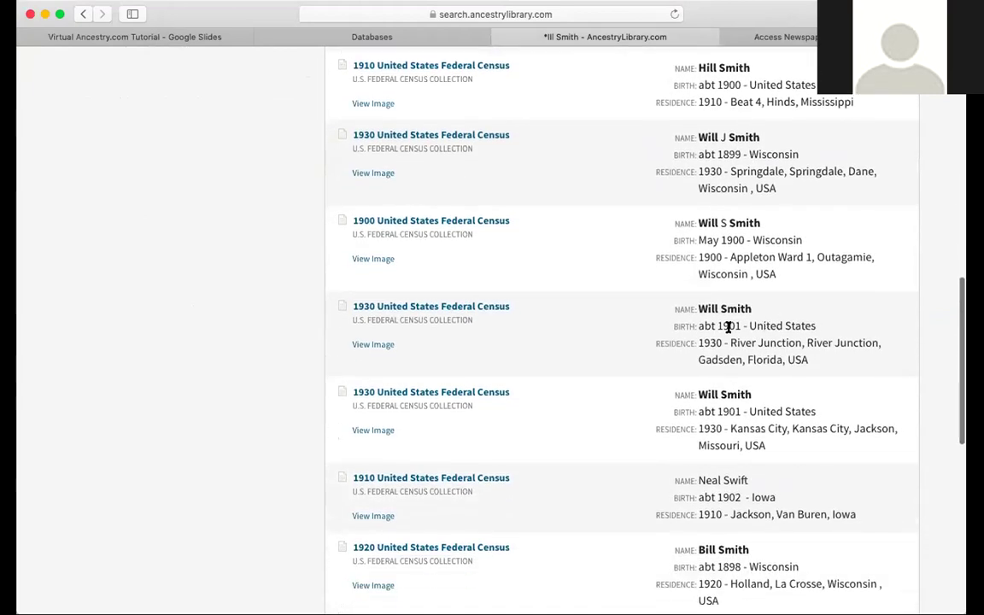
pyautogui.tripleClick(714, 326)
pyautogui.click(743, 334)
# Highlight the Will Sims result's details, then switch to the Categories breakdown showing 0 results.
pyautogui.scroll(-4, 742, 334)
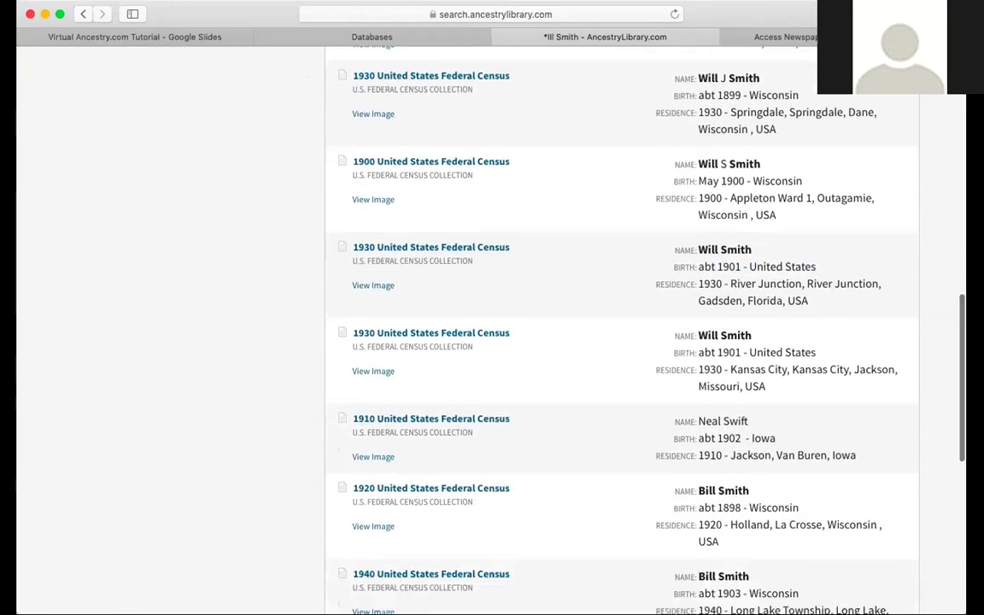
pyautogui.scroll(-3, 622, 329)
pyautogui.scroll(-2, 622, 329)
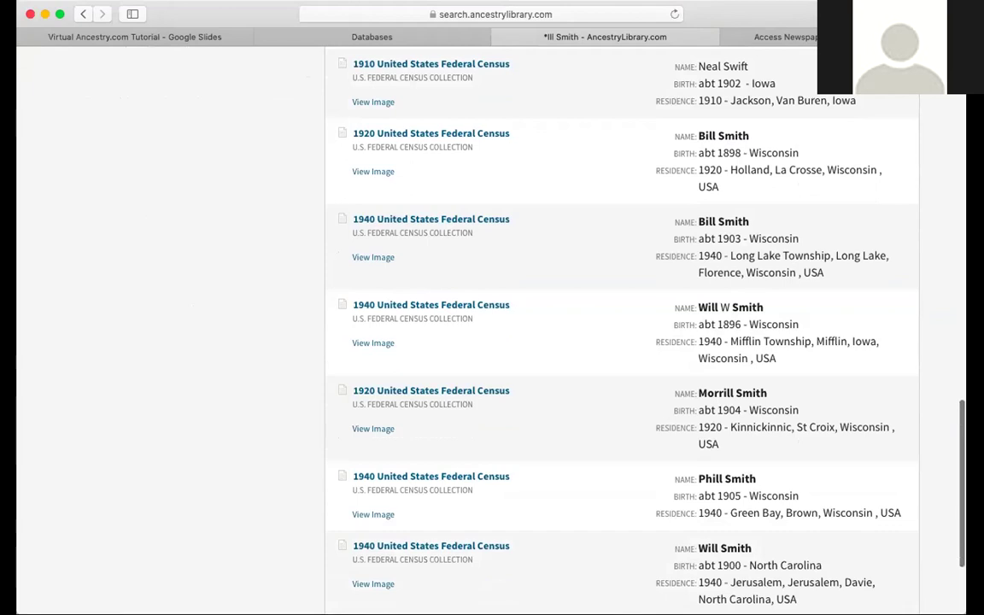
pyautogui.scroll(13, 622, 329)
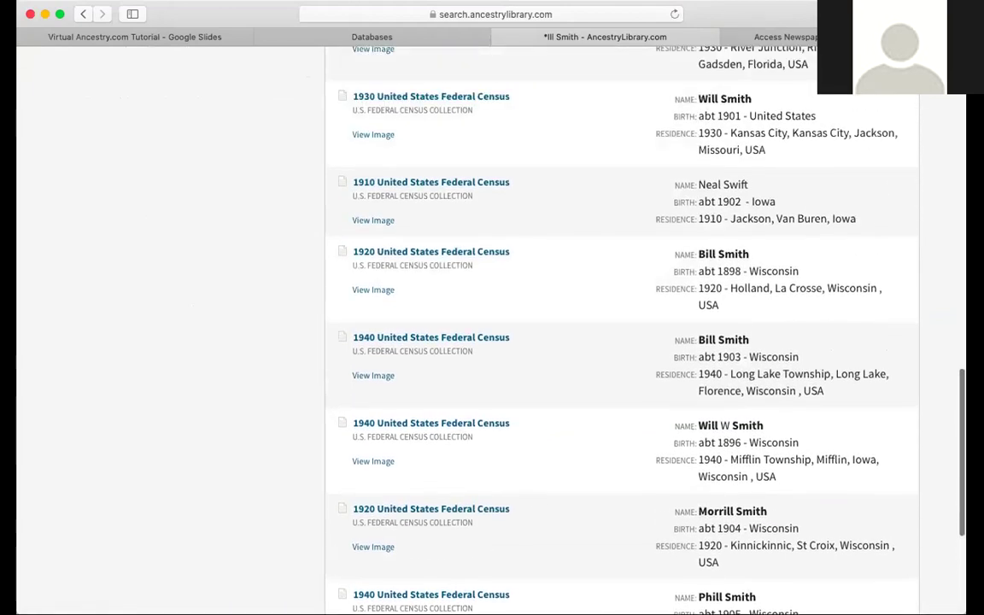
pyautogui.scroll(10, 188, 198)
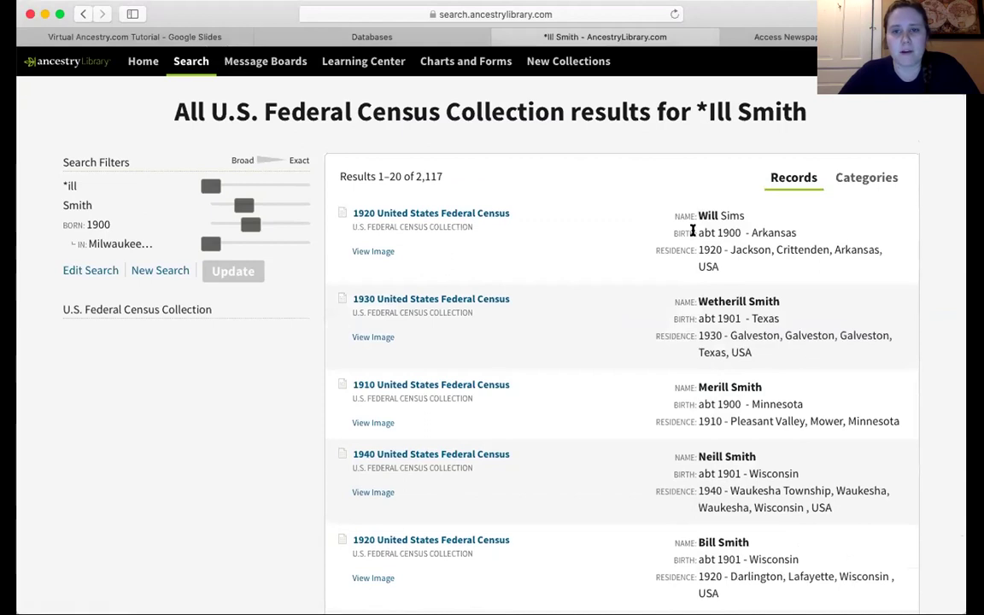
pyautogui.moveTo(694, 213); pyautogui.dragTo(750, 248)
pyautogui.click(818, 208)
pyautogui.click(864, 179)
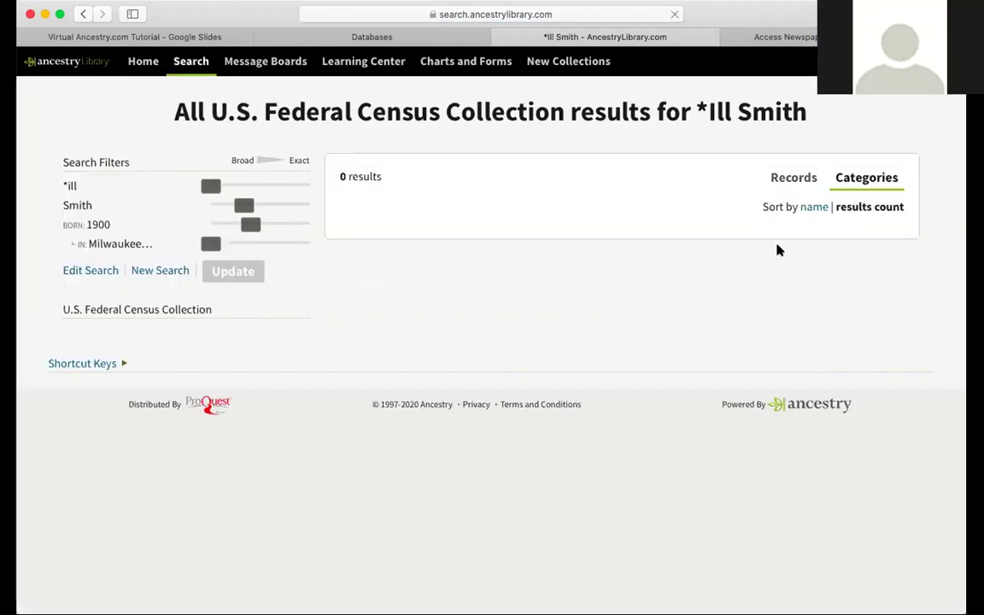
# Switch back to the Records view and look over the 2,117 *ill Smith entries, top to bottom.
pyautogui.click(790, 183)
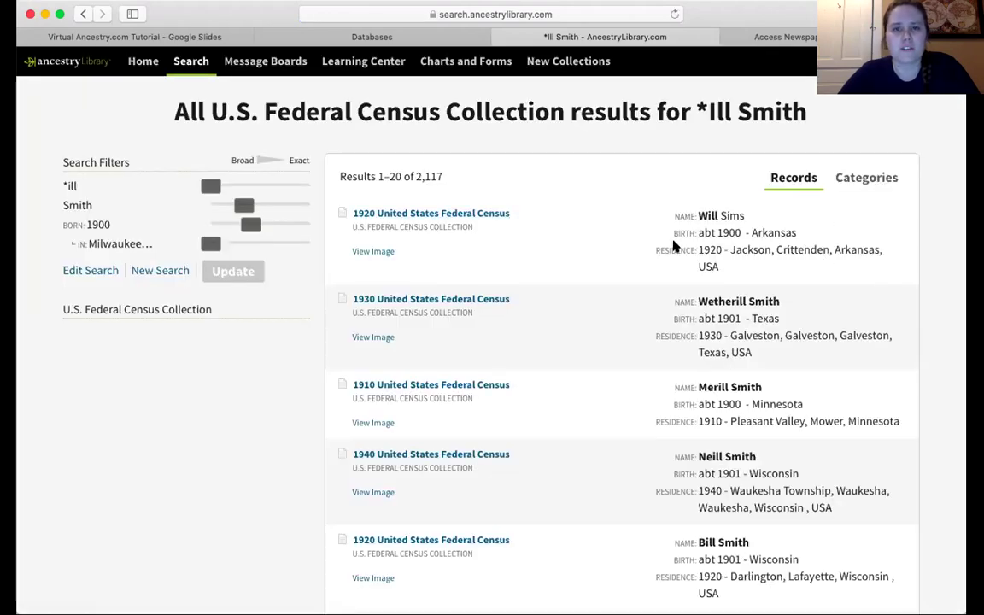
pyautogui.moveTo(628, 216)
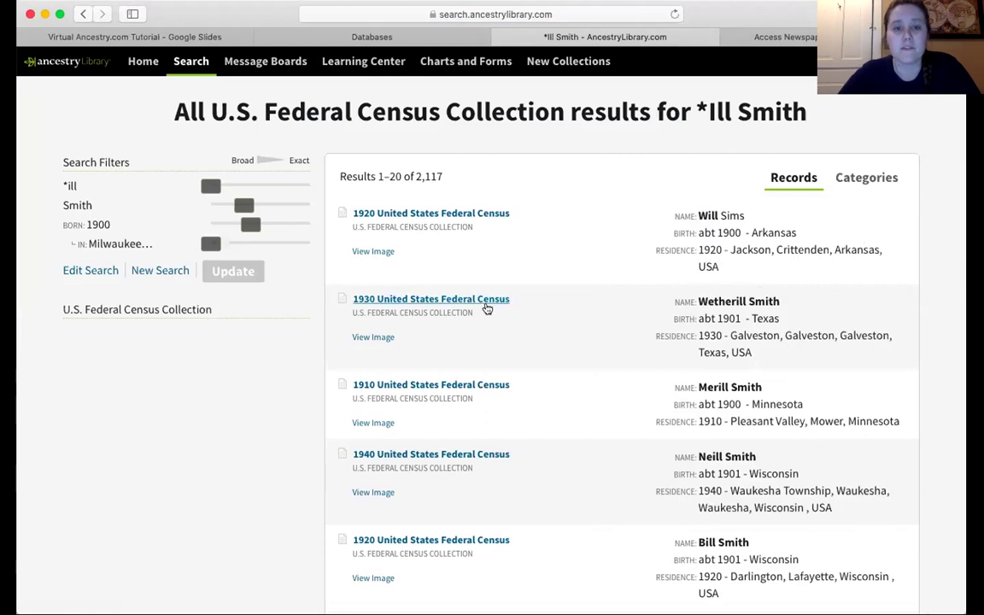
pyautogui.moveTo(488, 308)
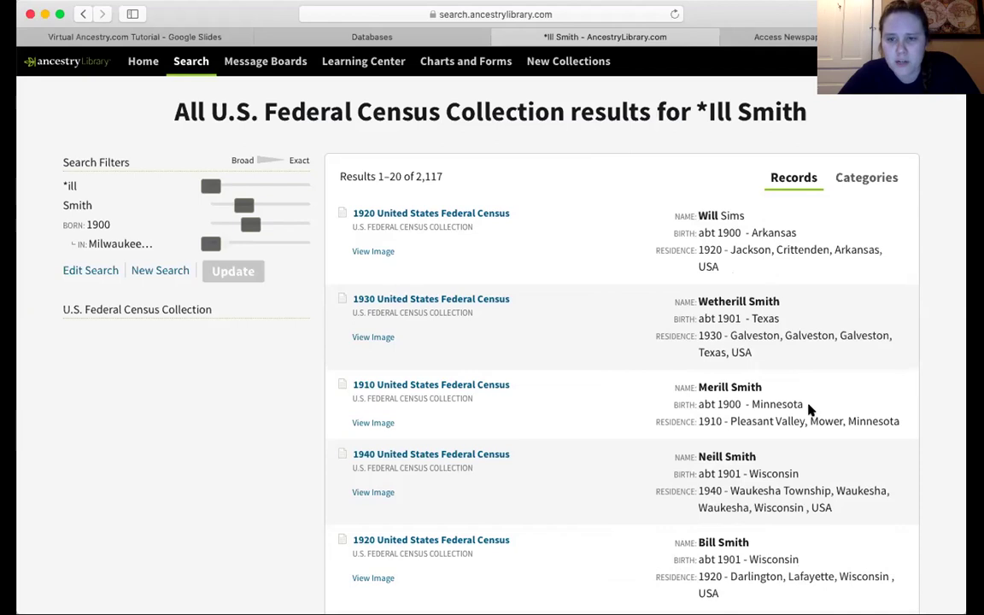
pyautogui.scroll(-6, 809, 408)
pyautogui.scroll(-2, 771, 414)
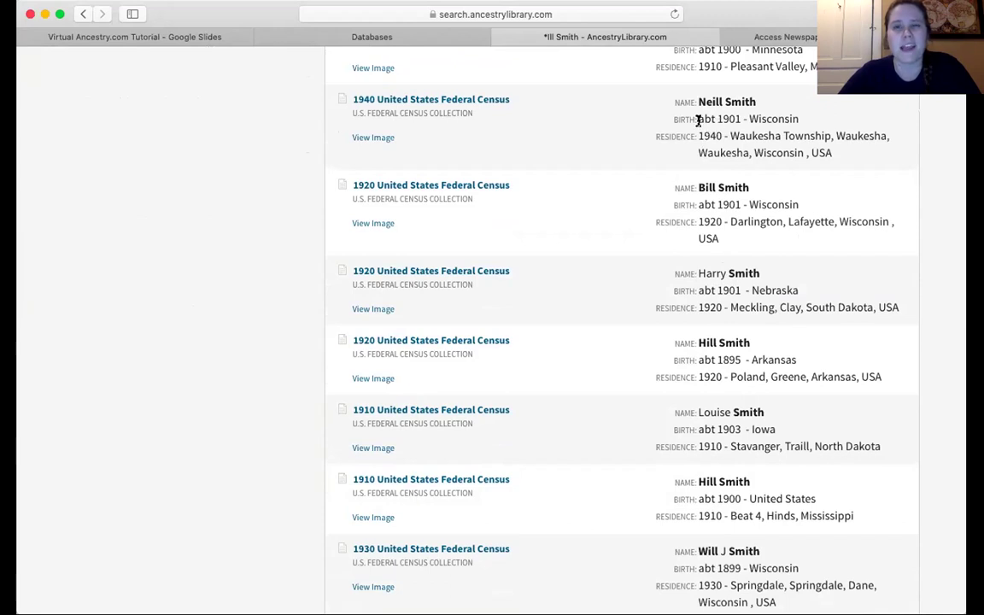
pyautogui.scroll(-5, 742, 203)
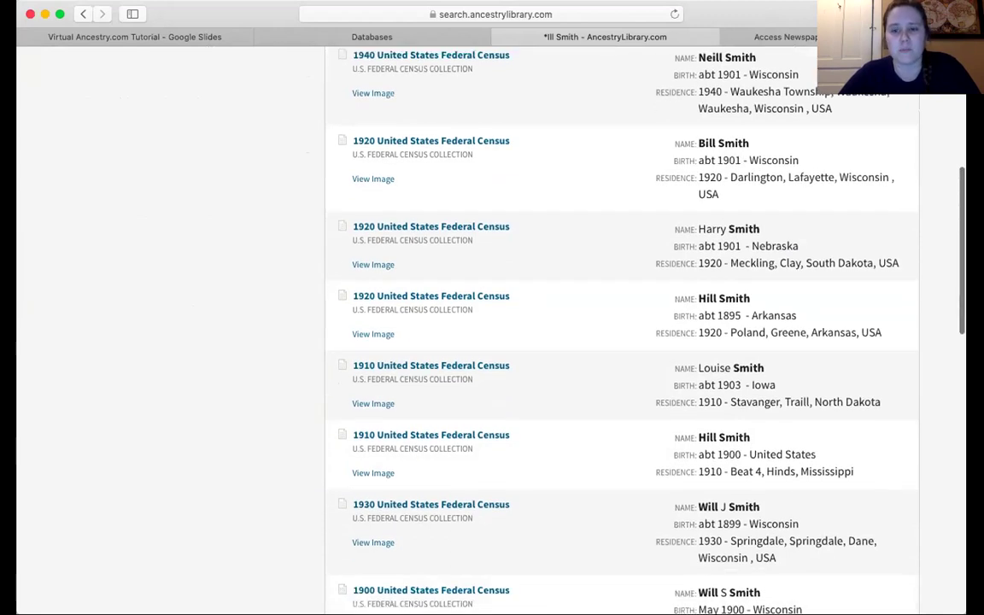
pyautogui.scroll(10, 622, 342)
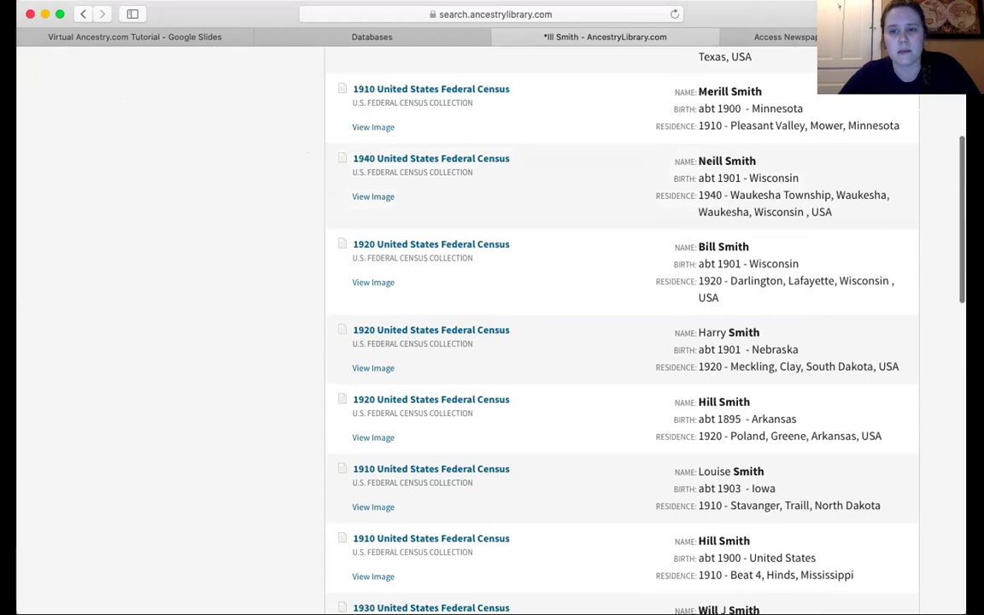
pyautogui.scroll(3, 622, 342)
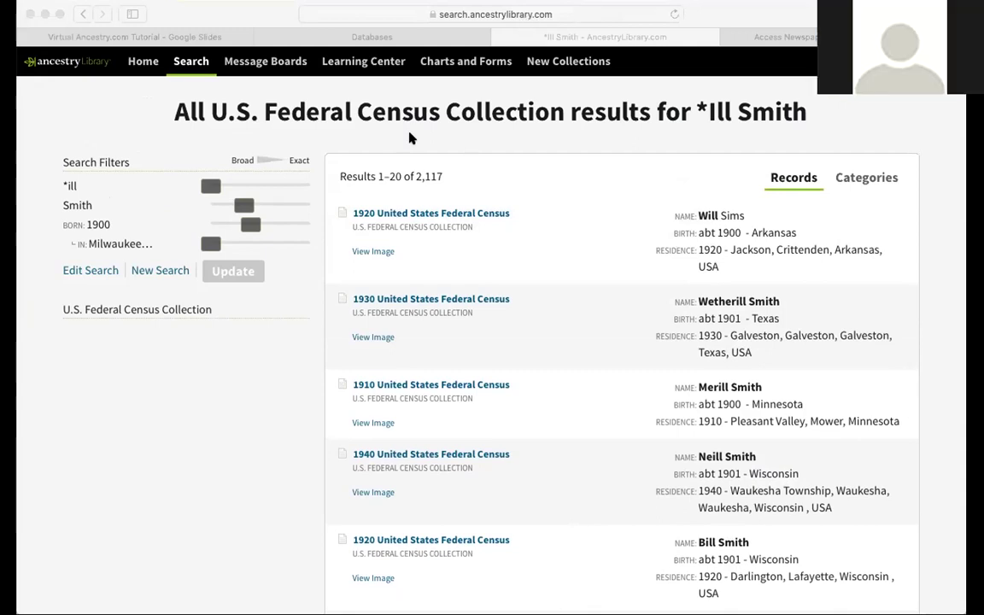
pyautogui.click(451, 148)
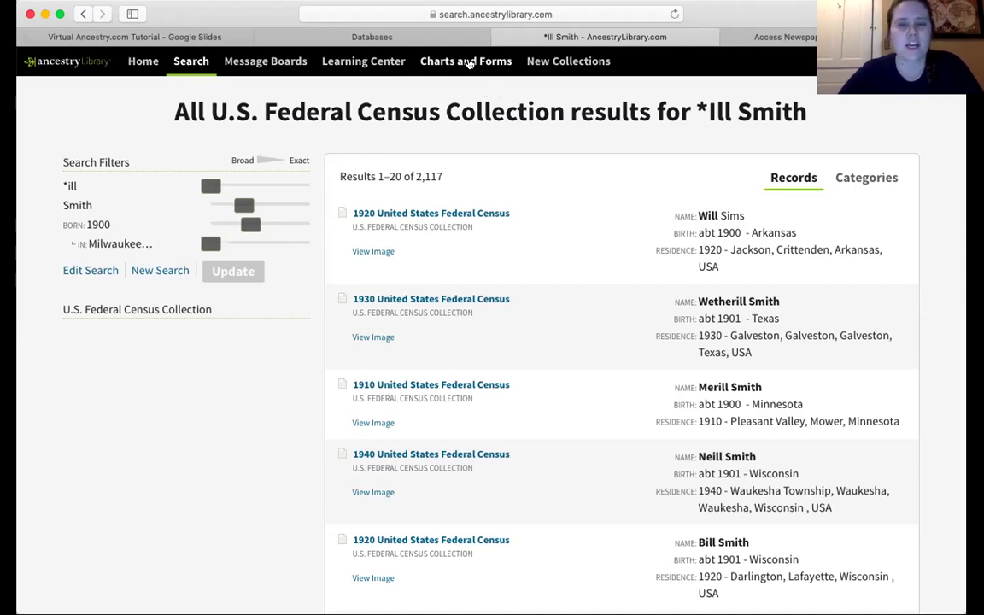
# Open Charts and Forms and browse forms such as Ancestral Chart, Research Calendar and Family Group Sheet.
pyautogui.click(469, 64)
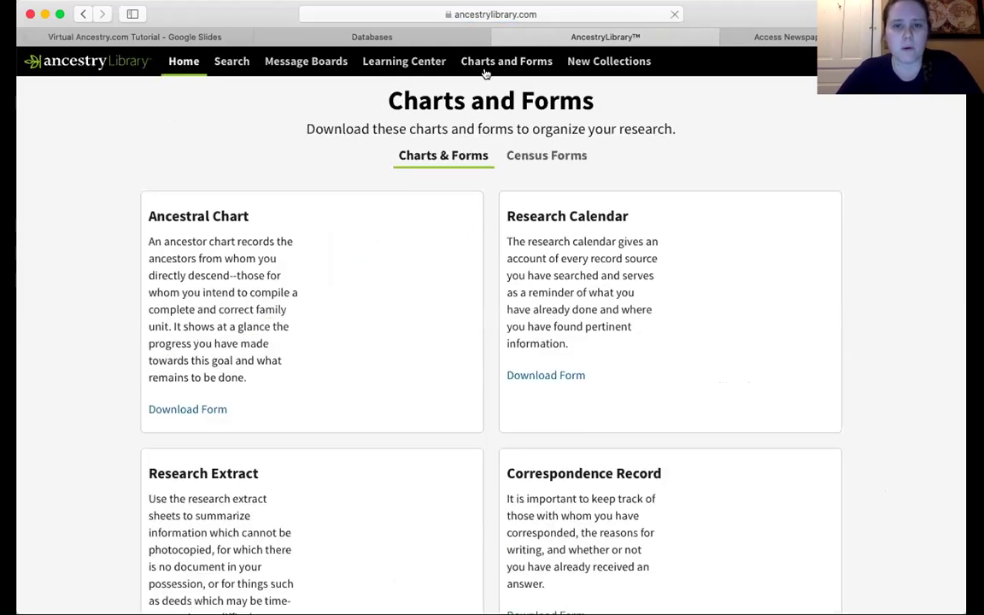
pyautogui.scroll(-5, 652, 159)
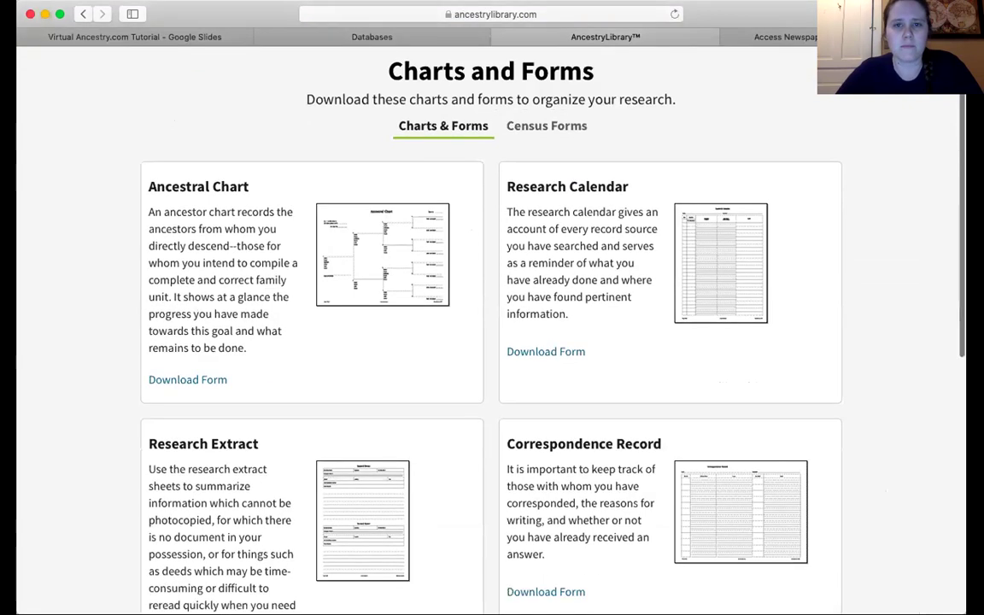
pyautogui.scroll(3, 491, 333)
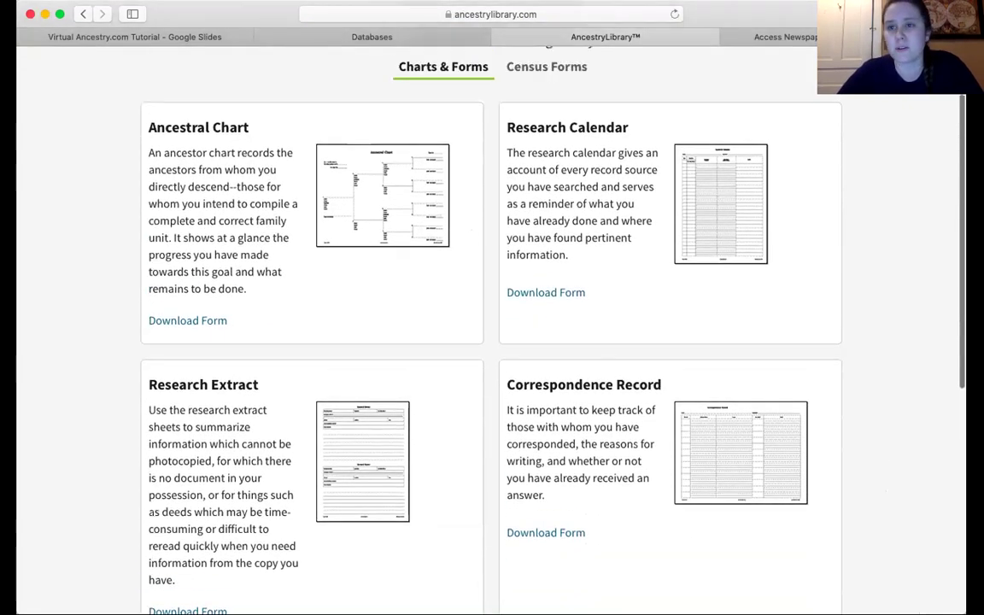
pyautogui.scroll(-6, 491, 333)
pyautogui.scroll(-6, 491, 333)
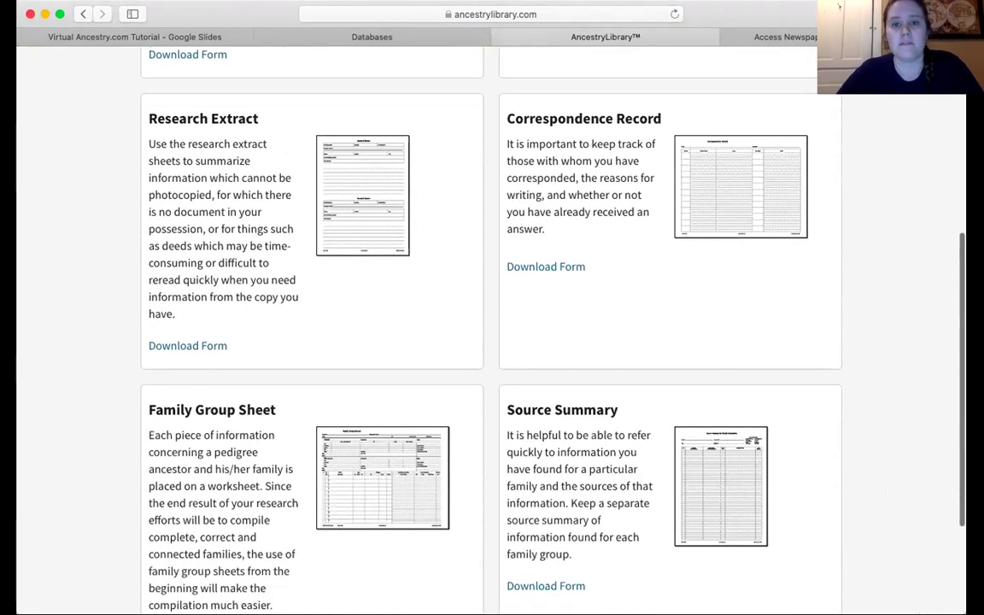
pyautogui.scroll(10, 491, 333)
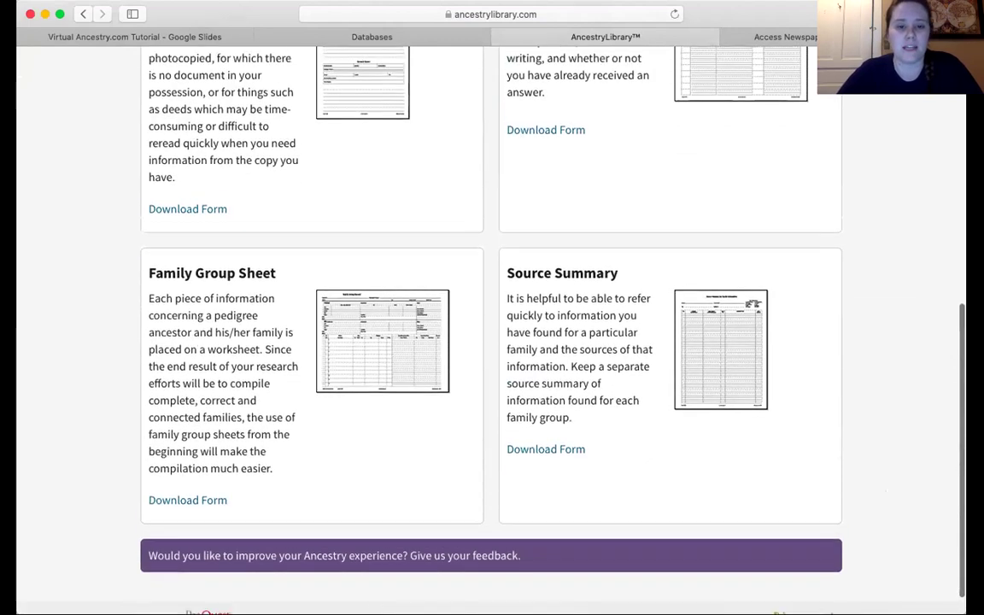
pyautogui.scroll(3, 474, 126)
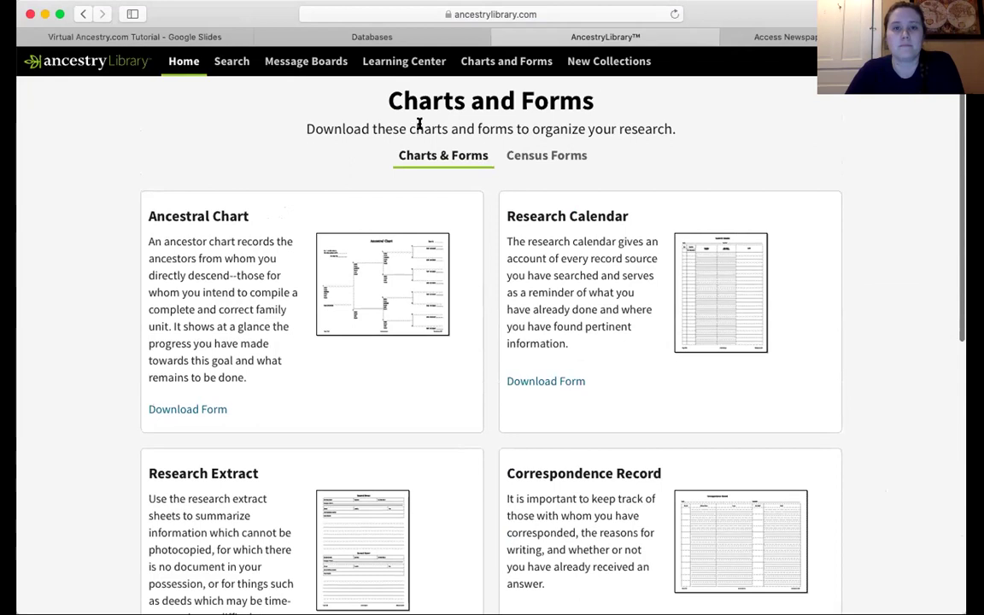
pyautogui.moveTo(324, 123); pyautogui.dragTo(672, 135)
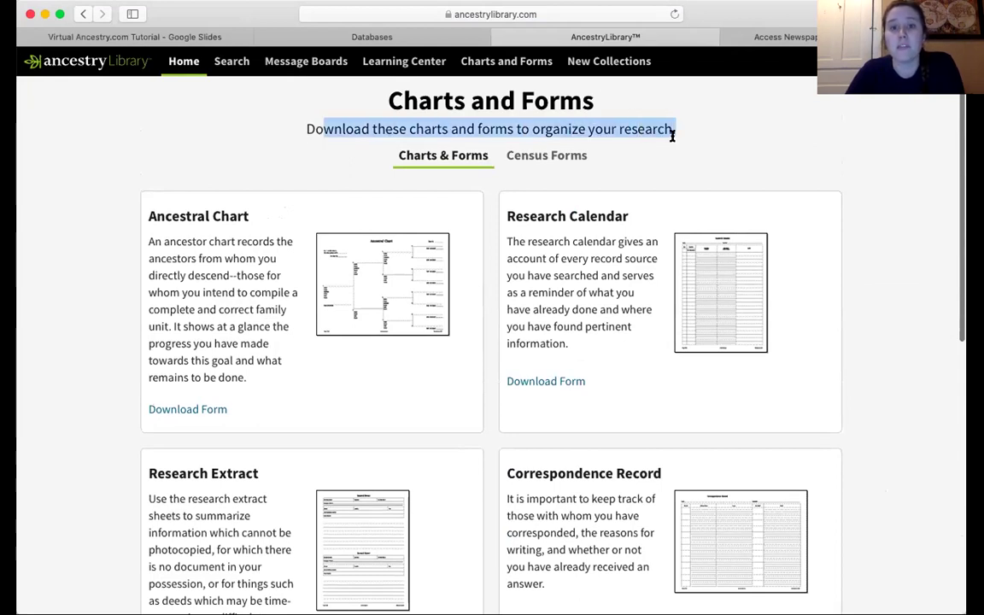